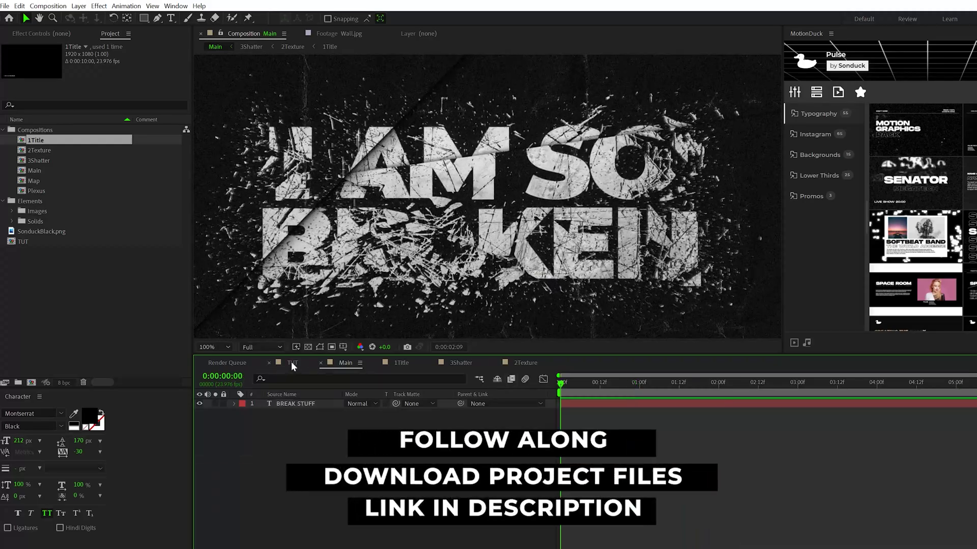
Pre-compose the BREAK STUFF text layer in the TUT composition as Placeholder
{"action": "left_click", "coordinate": [292, 362]}
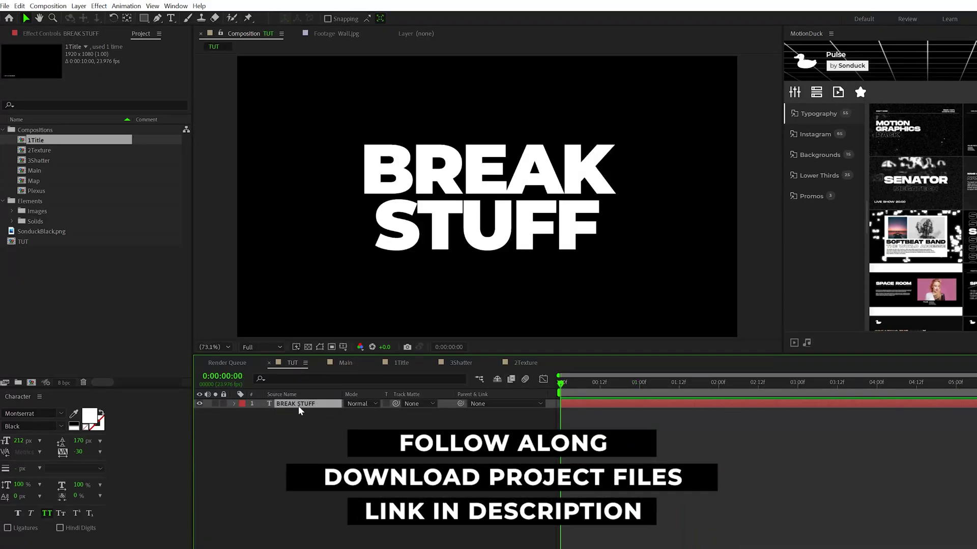
{"action": "left_click", "coordinate": [78, 5]}
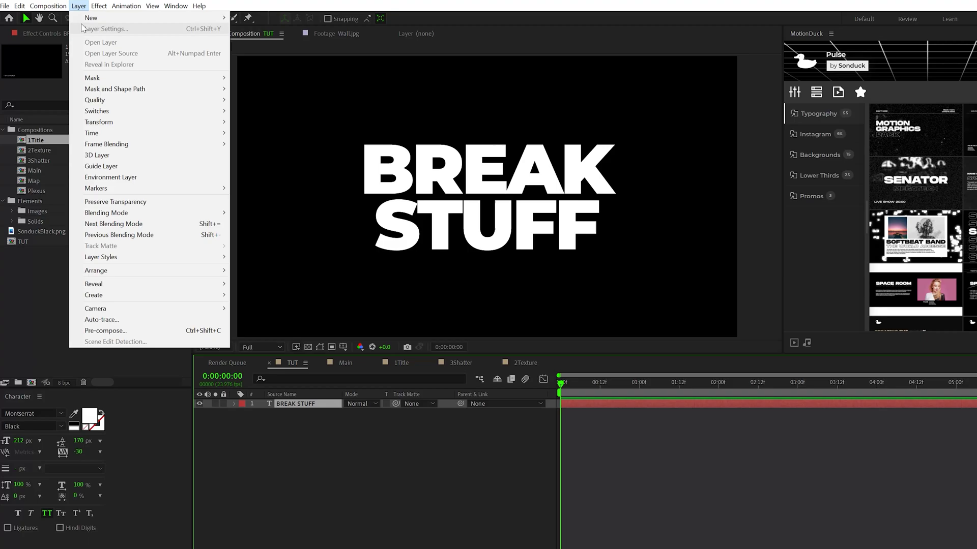
{"action": "left_click", "coordinate": [105, 330]}
{"action": "type", "text": "Placeholder"}
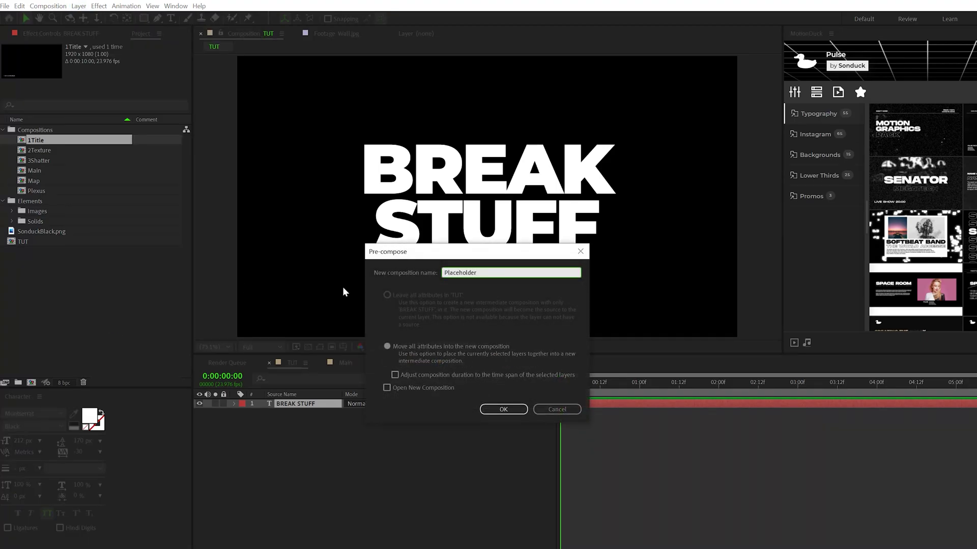
{"action": "left_click", "coordinate": [501, 409]}
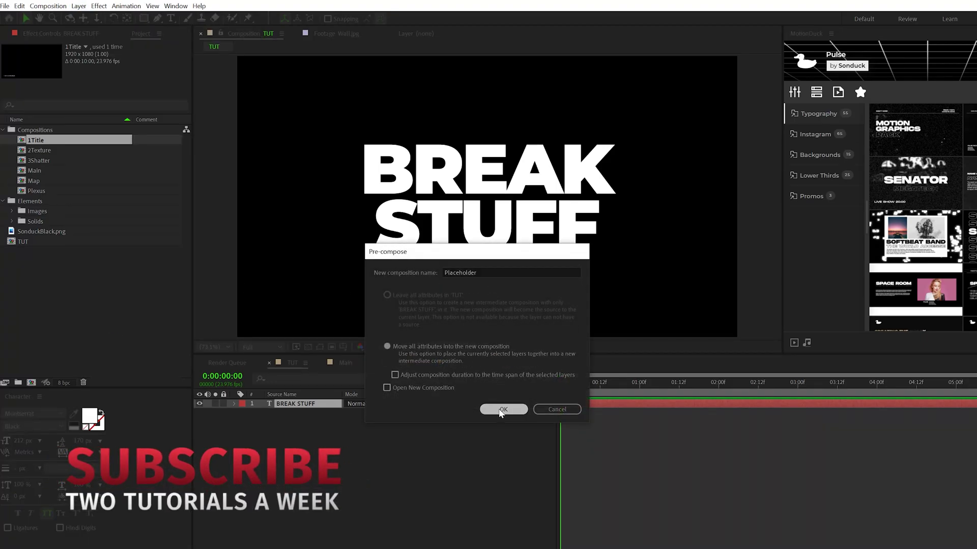
{"action": "left_click", "coordinate": [343, 420]}
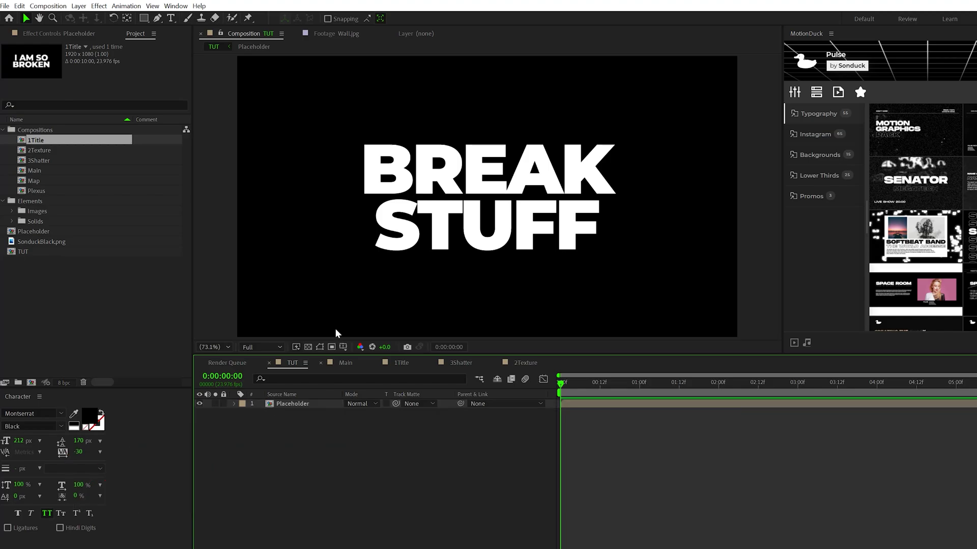
Examine the 1Title and Main compositions and view the texture images in the Images folder, including 003.jpg and Wall.jpg
{"action": "left_click", "coordinate": [408, 361]}
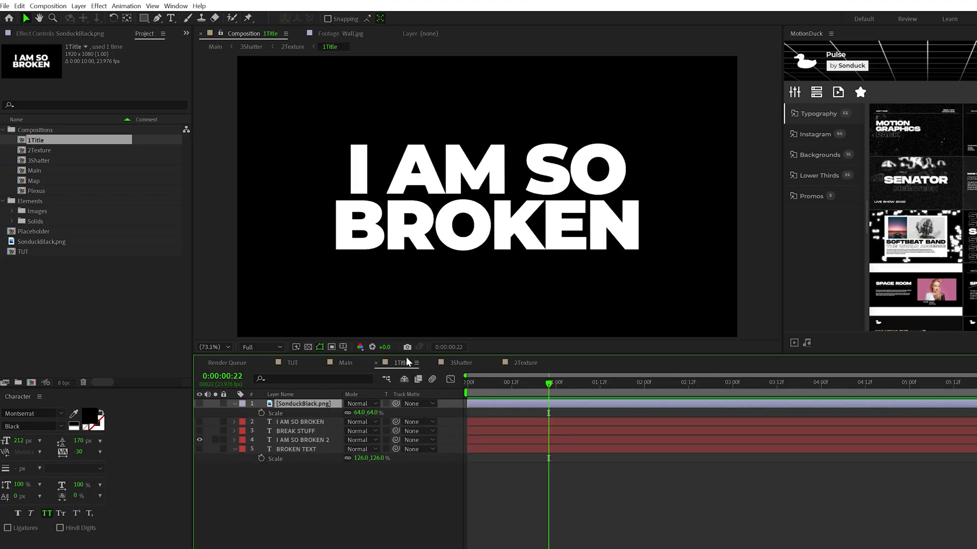
{"action": "left_click", "coordinate": [347, 363]}
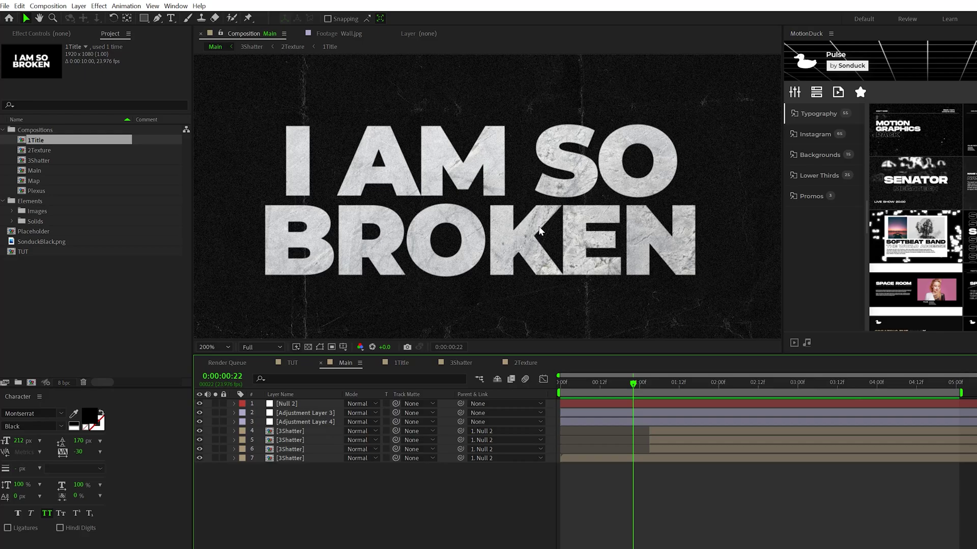
{"action": "key", "text": "period"}
{"action": "left_click", "coordinate": [292, 363]}
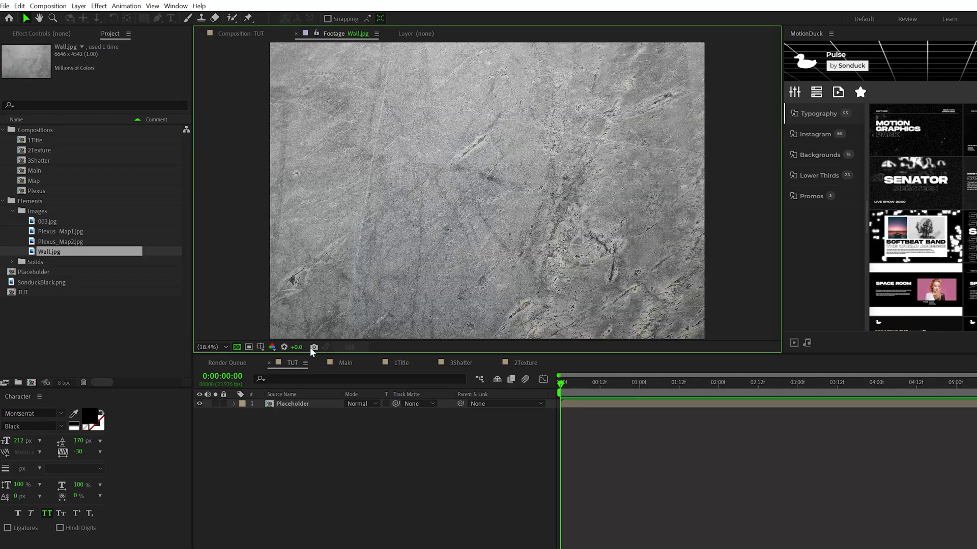
{"action": "double_click", "coordinate": [55, 231]}
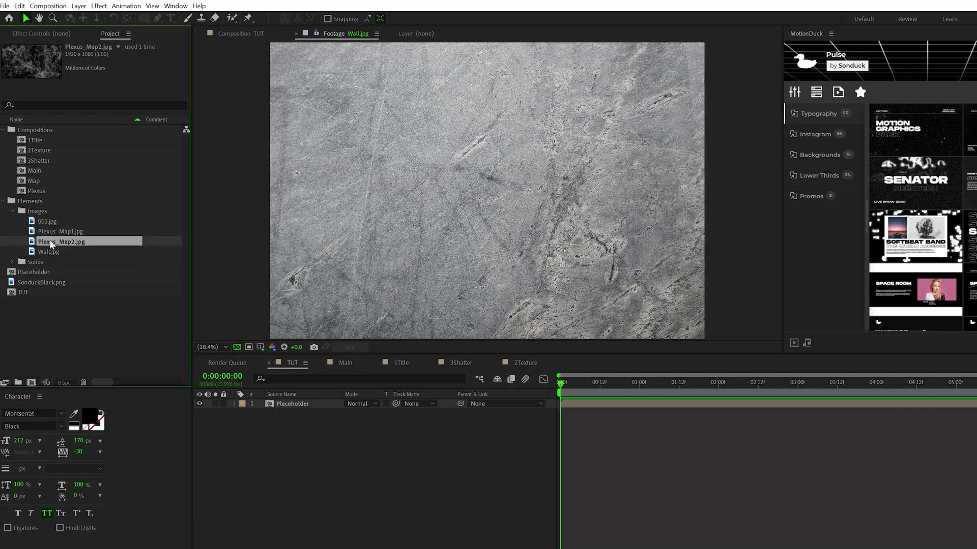
{"action": "double_click", "coordinate": [44, 222]}
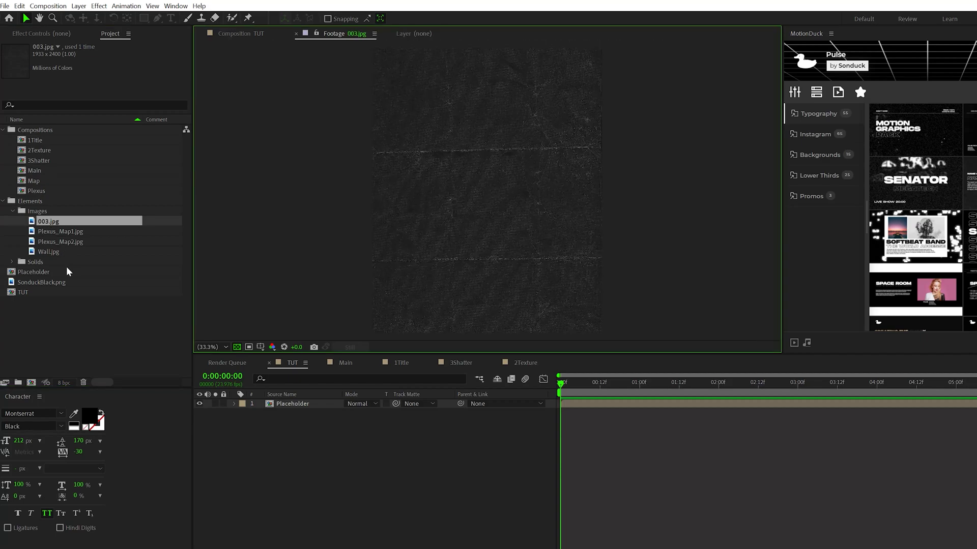
{"action": "double_click", "coordinate": [51, 251]}
Place Wall.jpg beneath the Placeholder layer in TUT and set Placeholder as its track matte
{"action": "left_click_drag", "start_coordinate": [65, 252], "coordinate": [297, 417]}
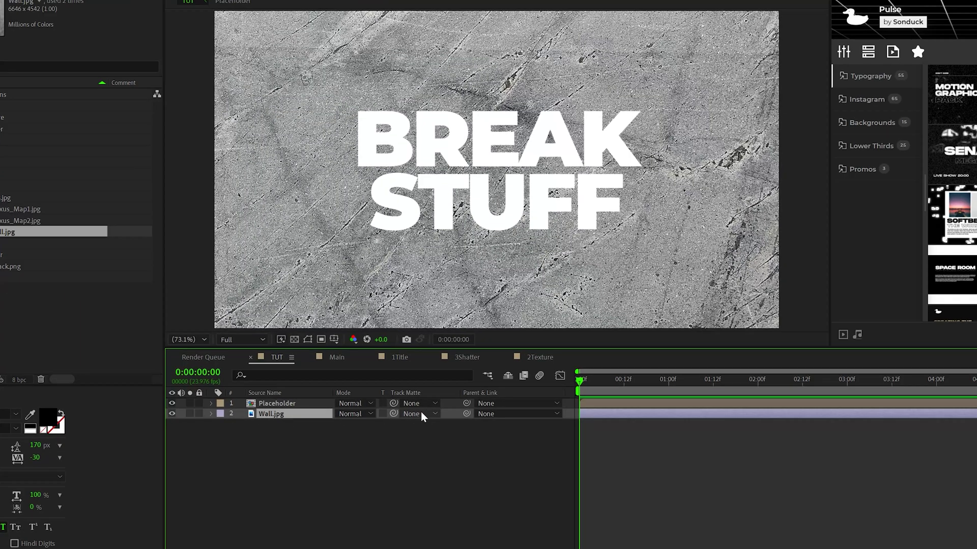
{"action": "left_click", "coordinate": [412, 413]}
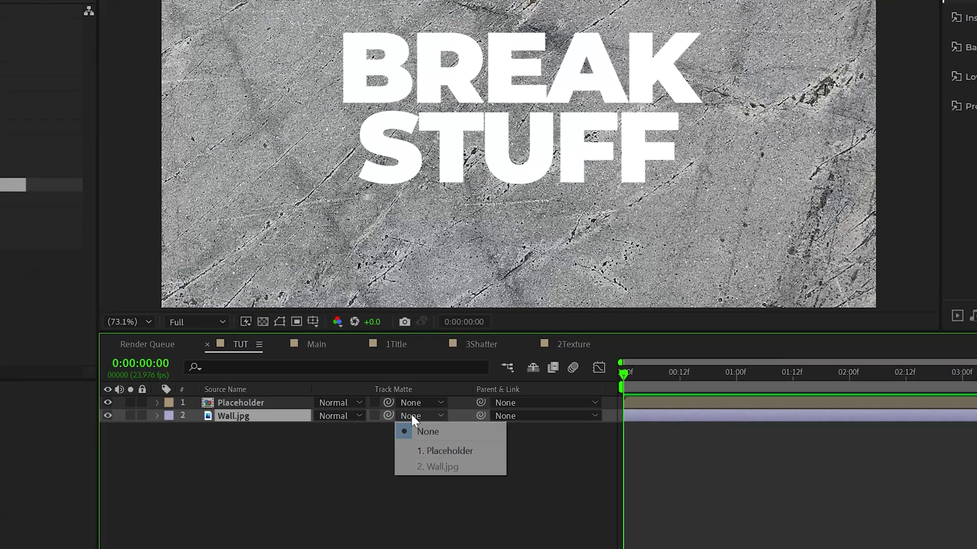
{"action": "left_click", "coordinate": [435, 452]}
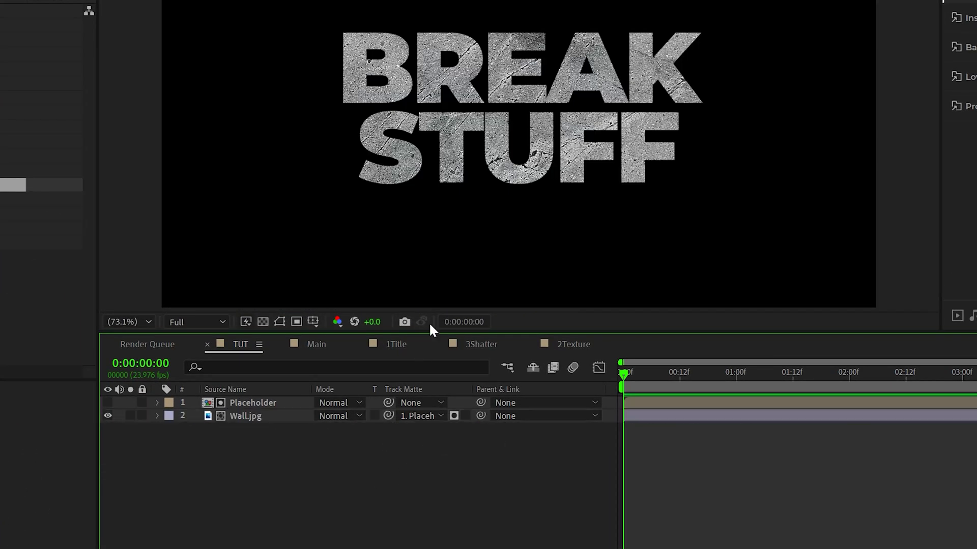
Scale the Wall.jpg layer to 17% and pre-compose it together with Placeholder as Texture
{"action": "key", "text": "s"}
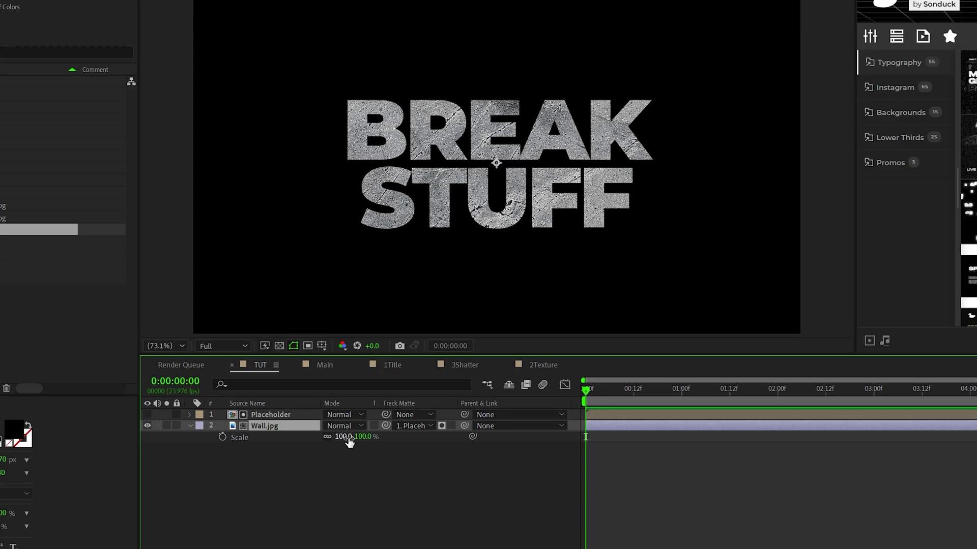
{"action": "left_click_drag", "start_coordinate": [349, 442], "coordinate": [274, 430]}
{"action": "left_click_drag", "start_coordinate": [227, 525], "coordinate": [283, 383]}
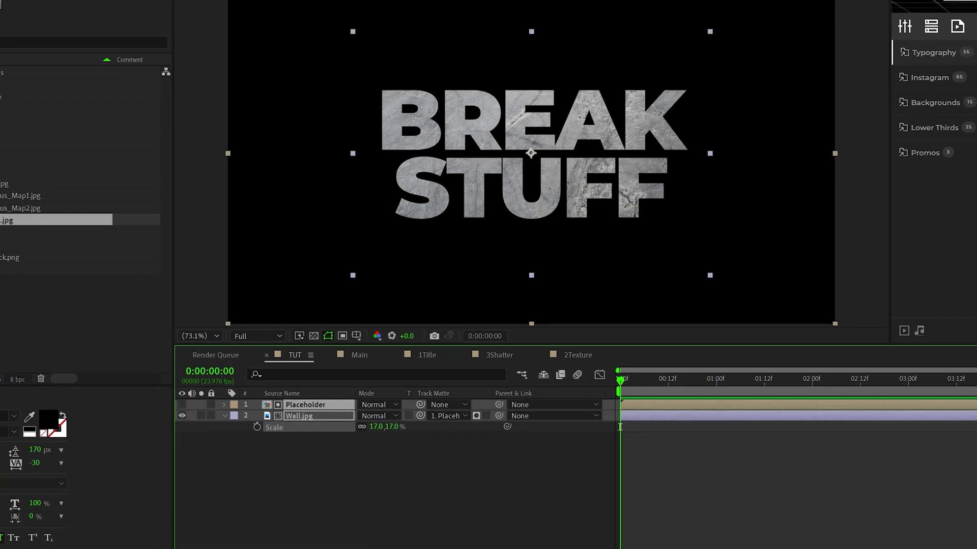
{"action": "key", "text": "ctrl+shift+c"}
{"action": "type", "text": "Texture"}
{"action": "key", "text": "Return"}
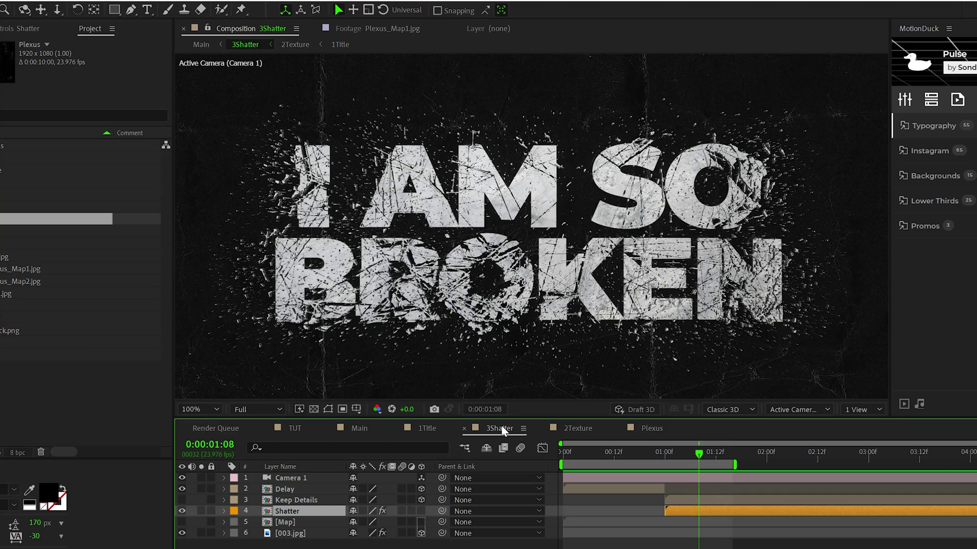
Examine the Map, Plexus and Main compositions and view the Plexus_Map1.jpg and Plexus_Map2.jpg images
{"action": "double_click", "coordinate": [287, 522]}
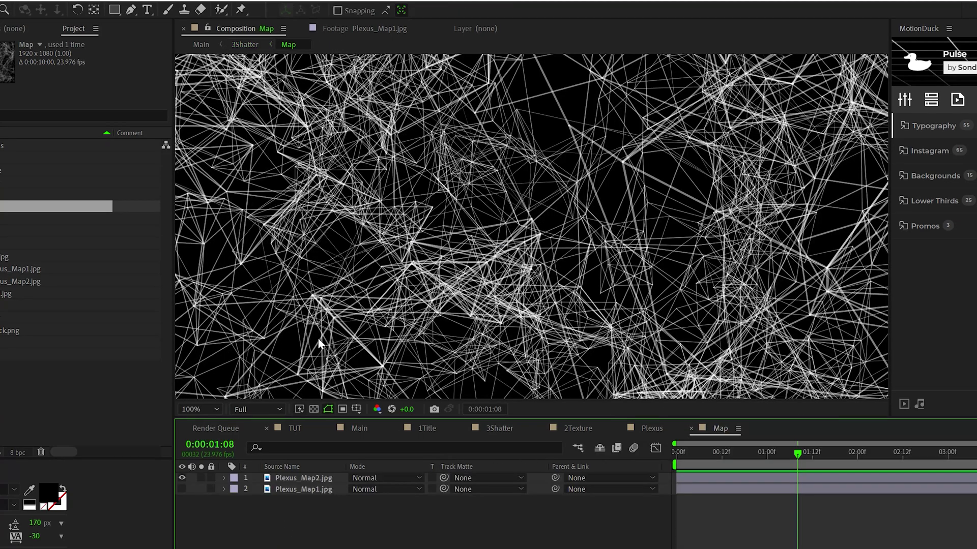
{"action": "scroll", "coordinate": [521, 256], "scroll_direction": "down", "scroll_amount": 2}
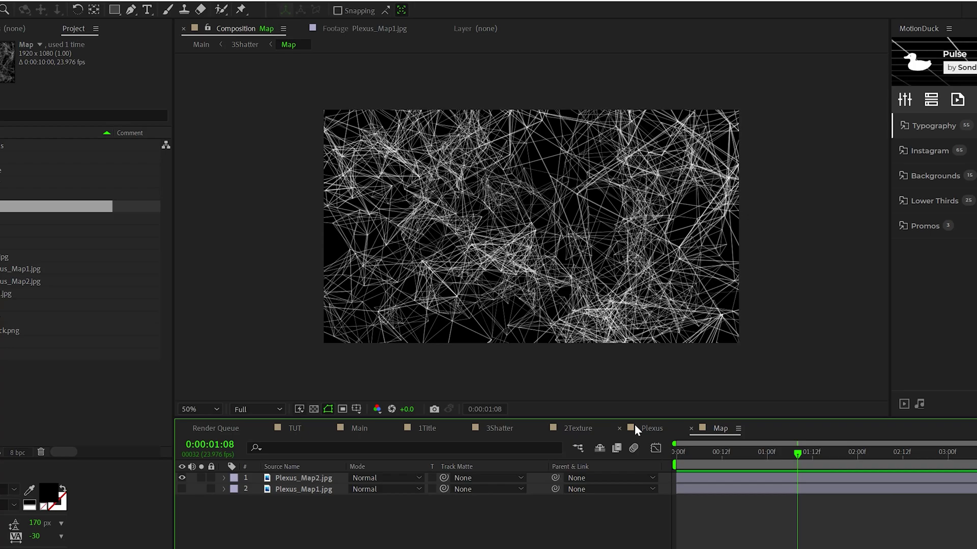
{"action": "left_click", "coordinate": [648, 429]}
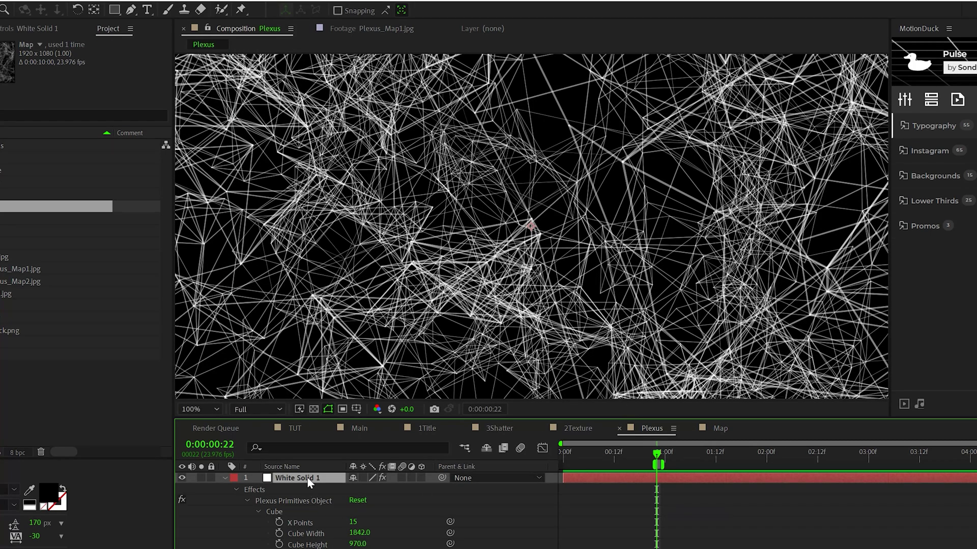
{"action": "left_click", "coordinate": [363, 432]}
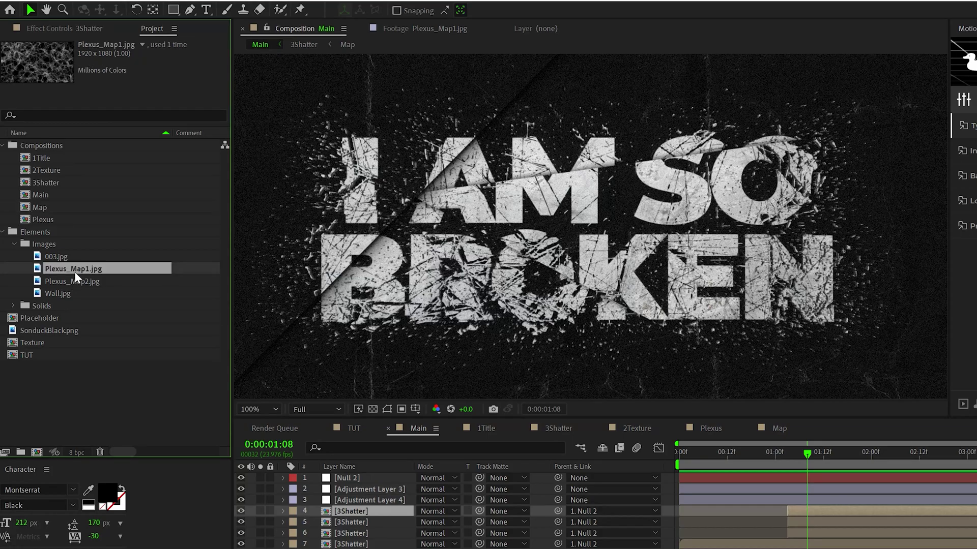
{"action": "double_click", "coordinate": [75, 271]}
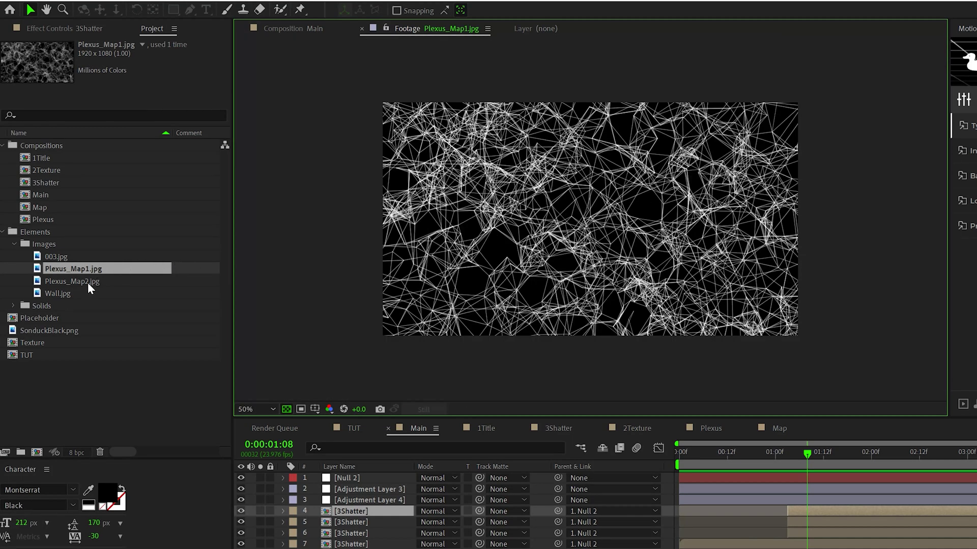
{"action": "double_click", "coordinate": [87, 282]}
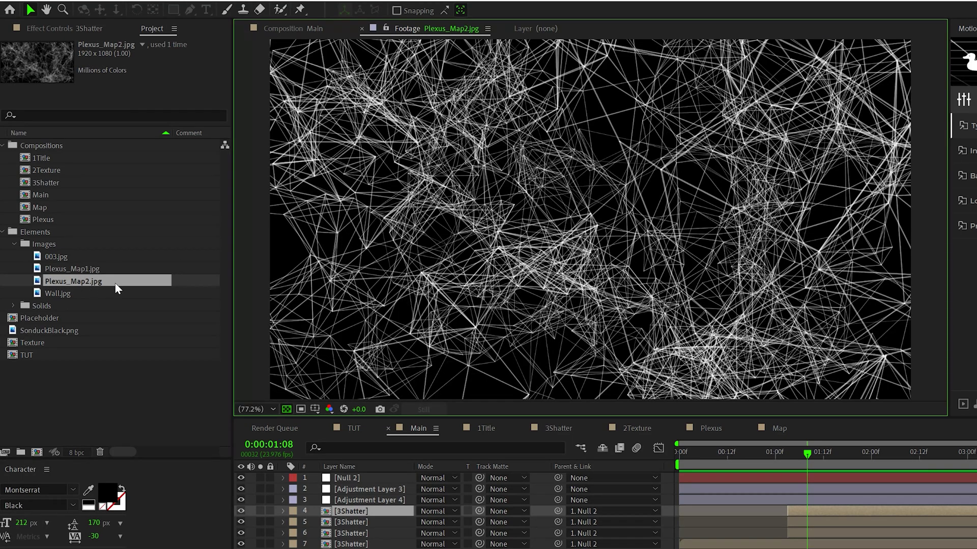
Place Plexus_Map1.jpg beneath Texture in TUT and pre-compose it as a hidden Map layer with all attributes moved
{"action": "left_click", "coordinate": [355, 428]}
{"action": "left_click_drag", "start_coordinate": [73, 270], "coordinate": [420, 546]}
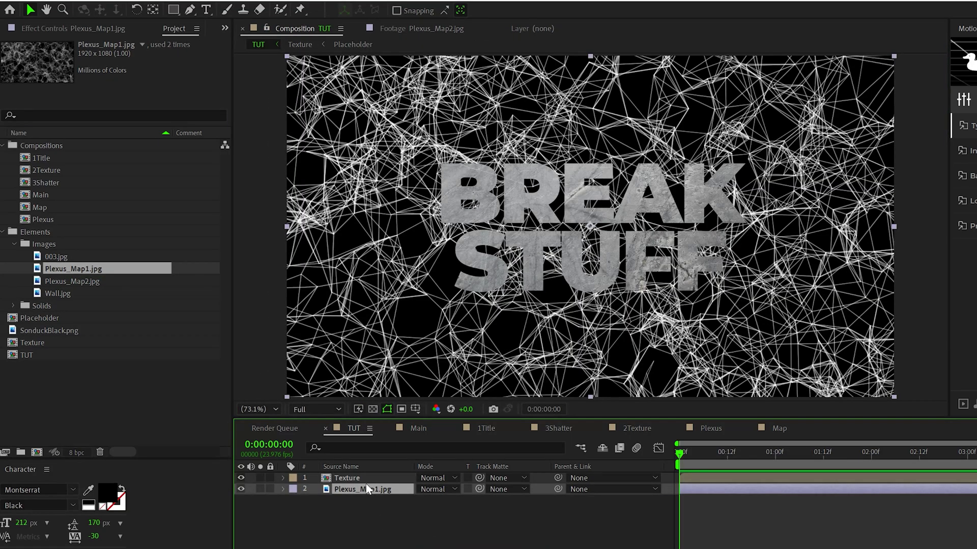
{"action": "key", "text": "ctrl+shift+c"}
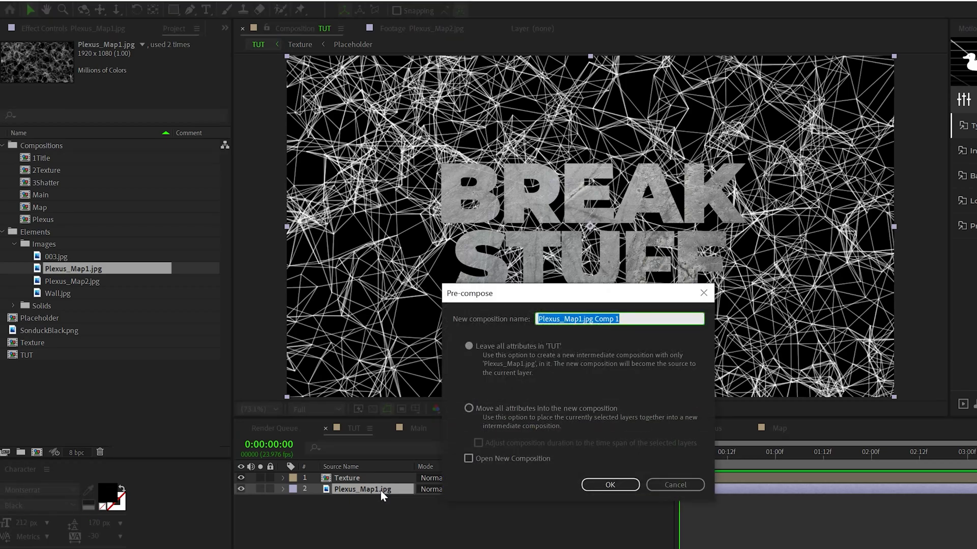
{"action": "type", "text": "Map"}
{"action": "left_click", "coordinate": [535, 411]}
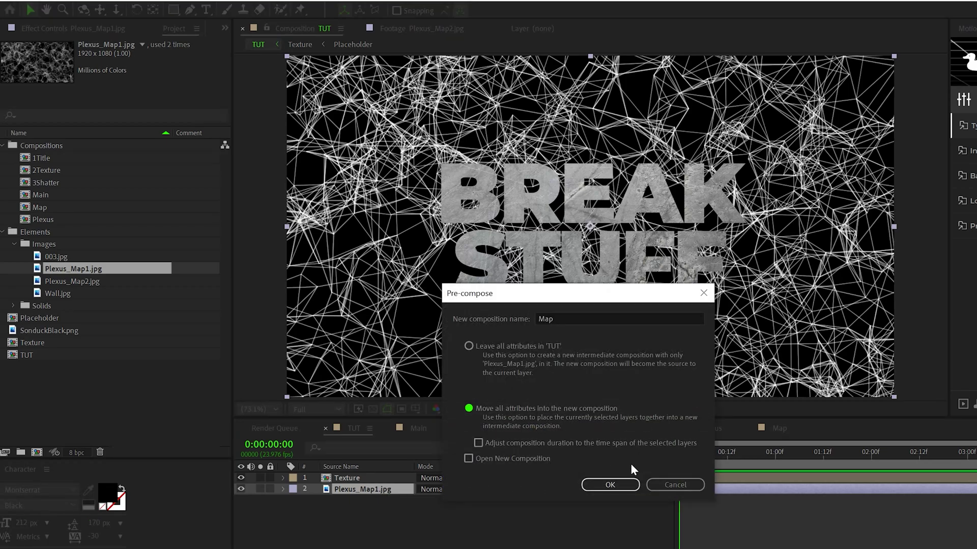
{"action": "left_click", "coordinate": [610, 484]}
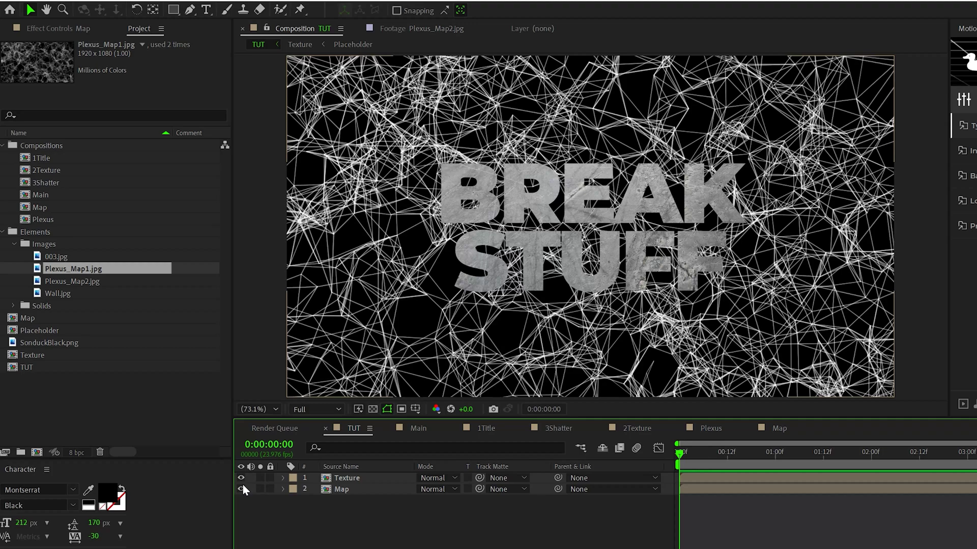
{"action": "left_click", "coordinate": [241, 490]}
Apply the Shatter simulation effect to the Texture layer and set its view to Rendered
{"action": "left_click", "coordinate": [321, 480]}
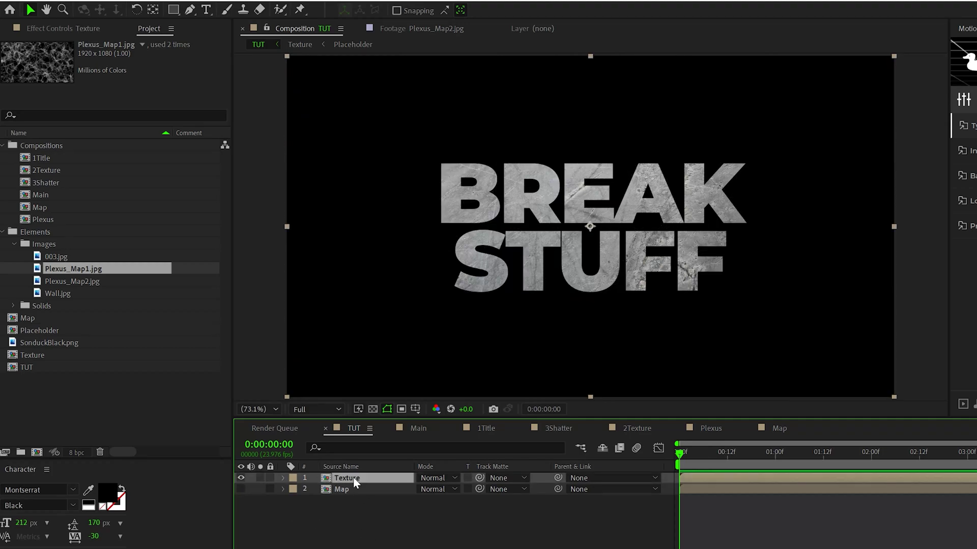
{"action": "left_click", "coordinate": [119, 7]}
{"action": "mouse_move", "coordinate": [169, 366]}
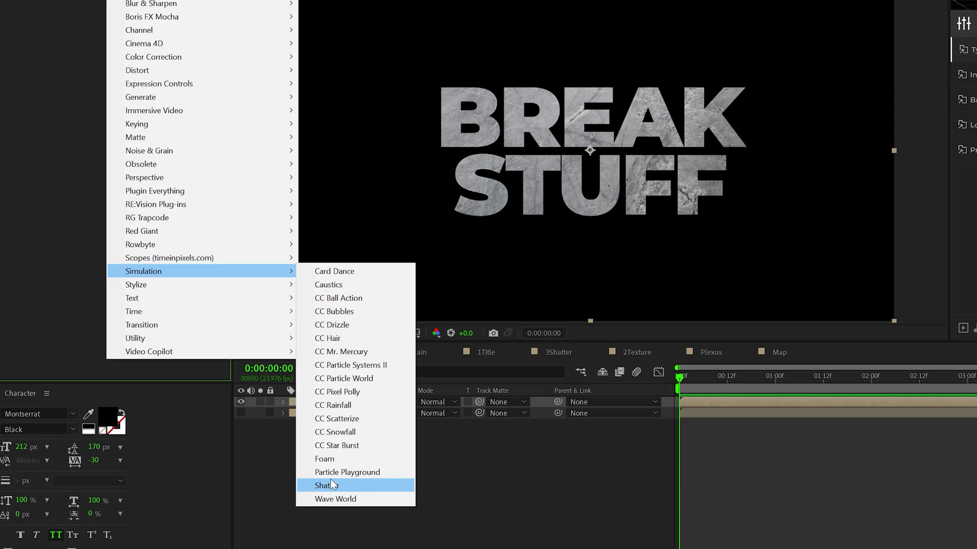
{"action": "left_click", "coordinate": [328, 509]}
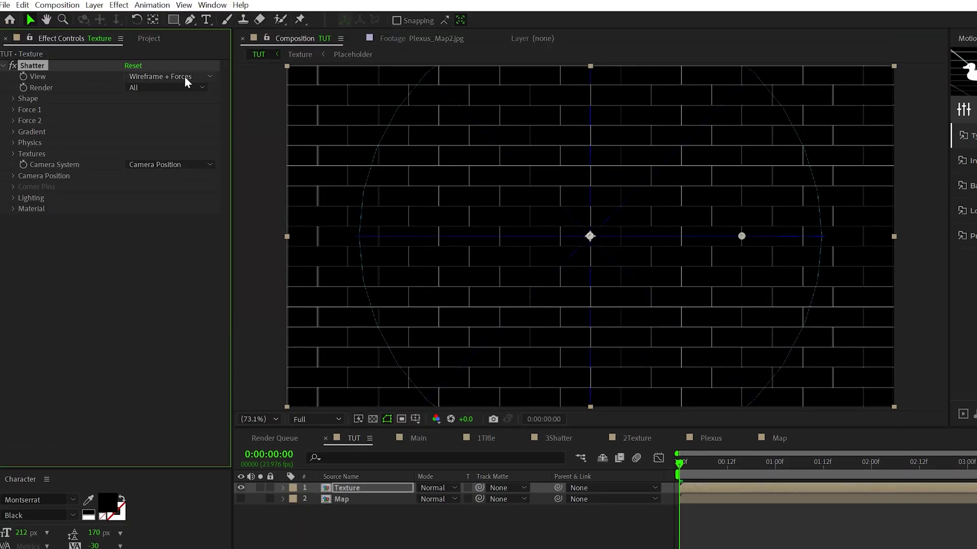
{"action": "left_click", "coordinate": [190, 76]}
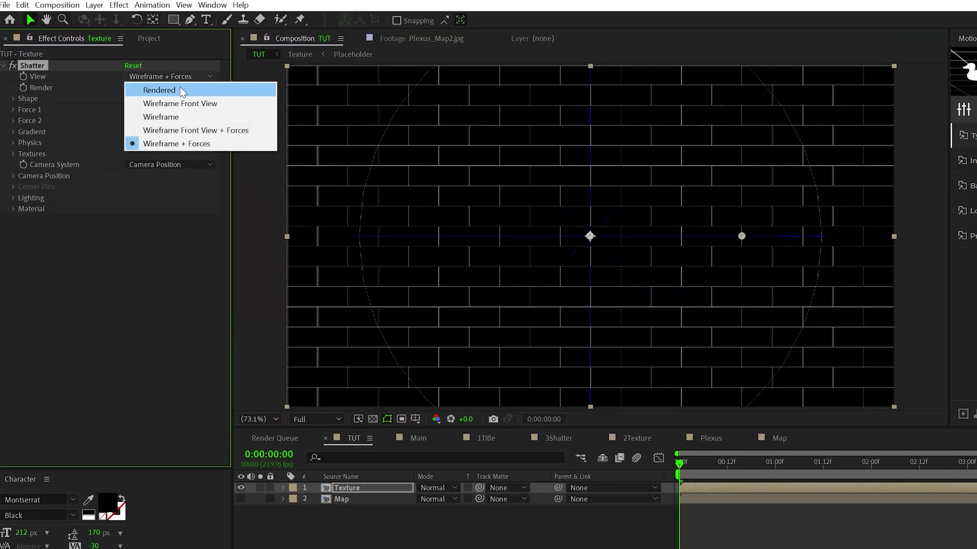
{"action": "left_click", "coordinate": [213, 91]}
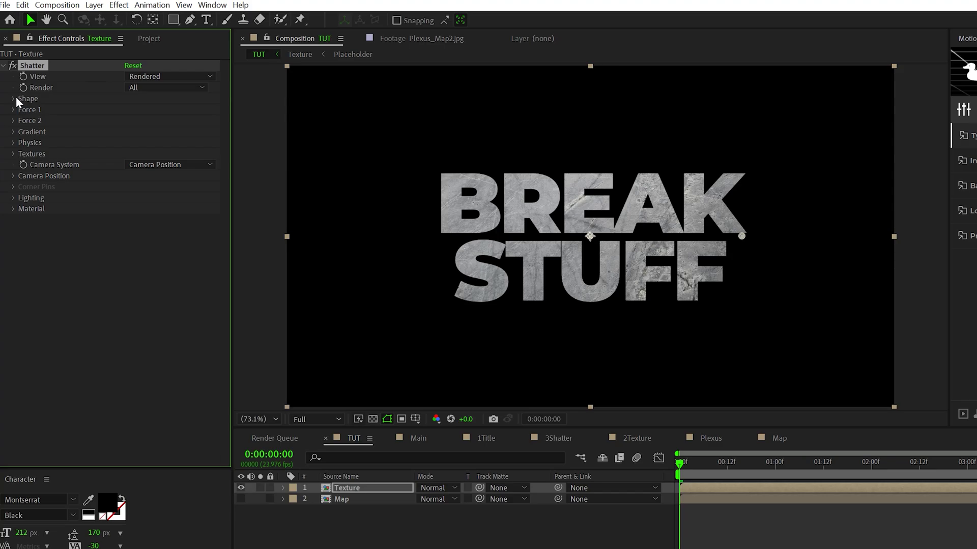
Set the Shatter pattern to Custom with the Map layer as the custom shatter map, and preview the animation
{"action": "left_click", "coordinate": [13, 98]}
{"action": "left_click", "coordinate": [168, 109]}
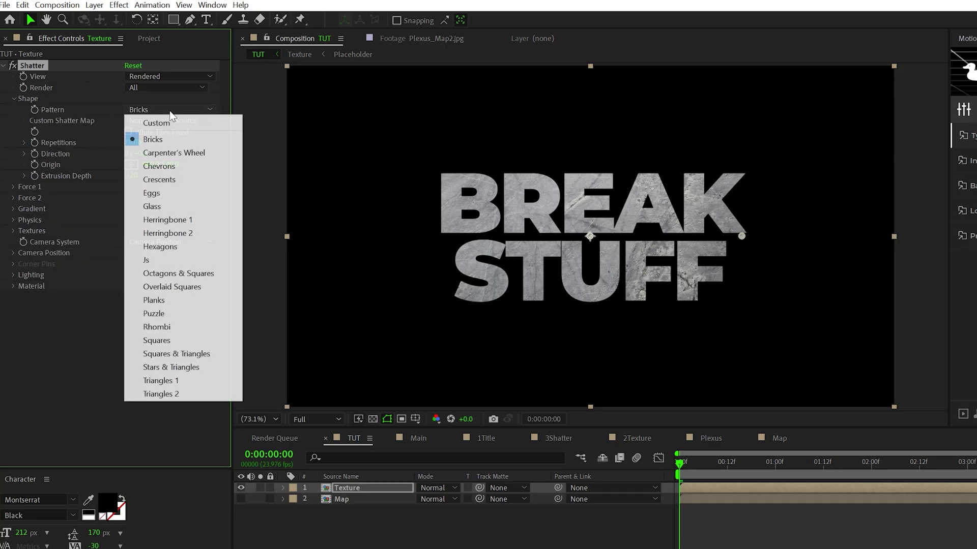
{"action": "left_click", "coordinate": [156, 124]}
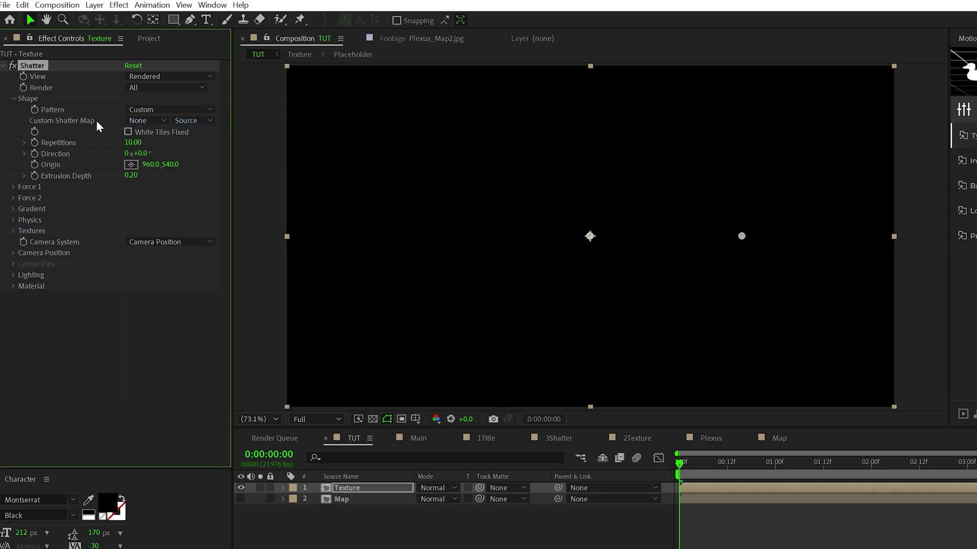
{"action": "left_click", "coordinate": [132, 121]}
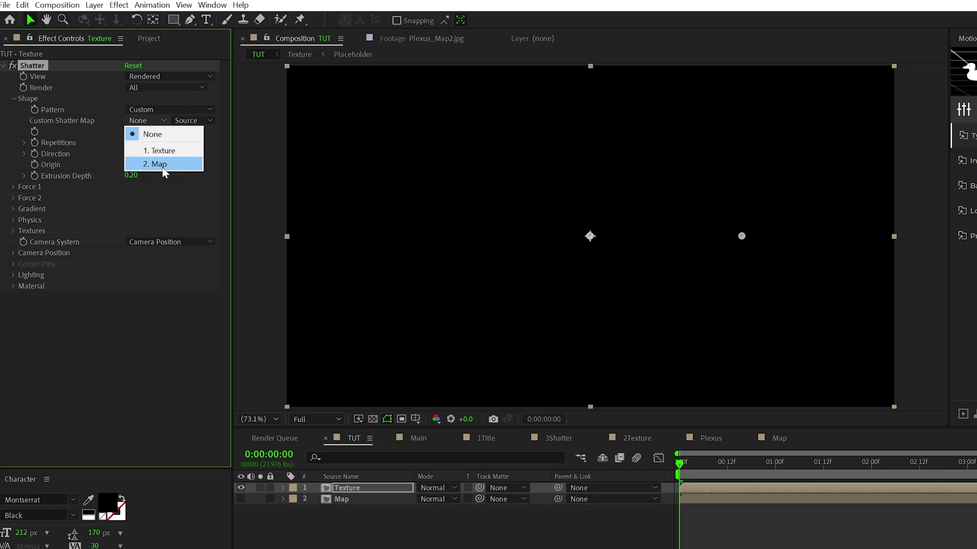
{"action": "left_click", "coordinate": [162, 168]}
{"action": "key", "text": "space"}
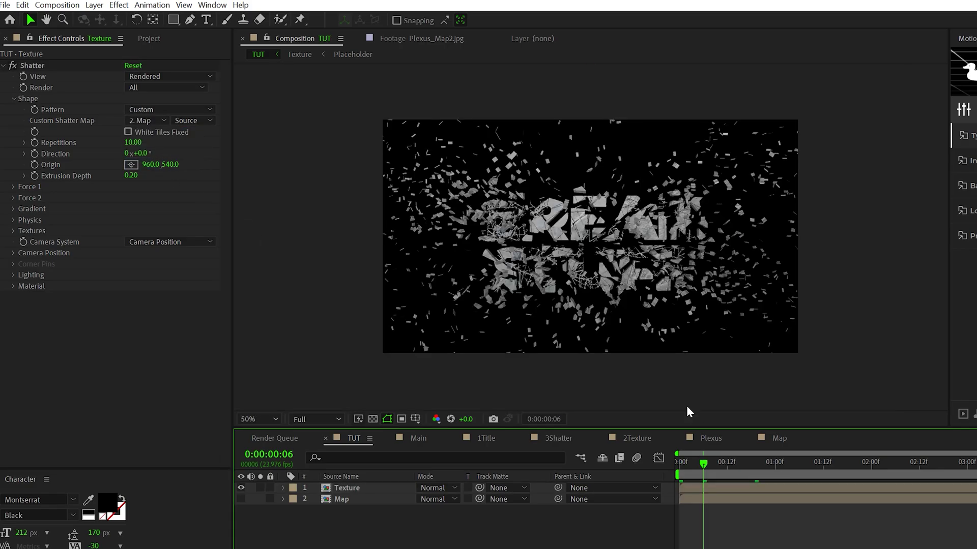
{"action": "scroll", "coordinate": [567, 261], "scroll_direction": "up", "scroll_amount": 1}
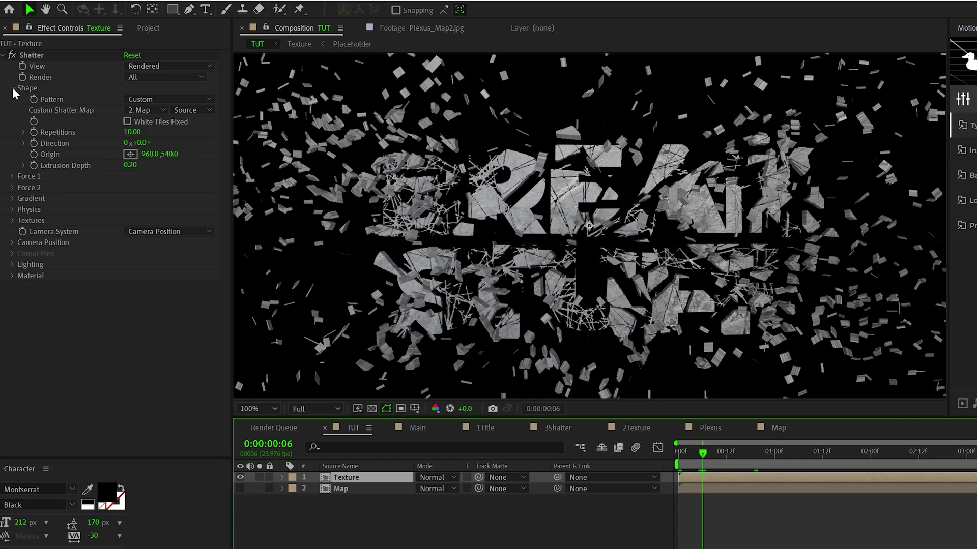
Set the Shatter effect's Force 1 depth to 0.2, radius to 0.5 and strength to 2
{"action": "left_click", "coordinate": [13, 88]}
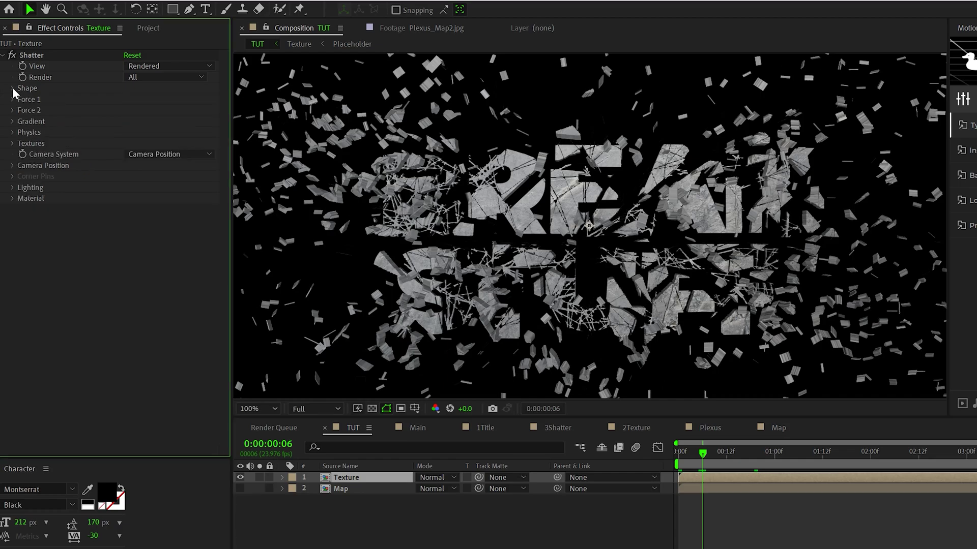
{"action": "left_click", "coordinate": [12, 100]}
{"action": "left_click", "coordinate": [131, 121]}
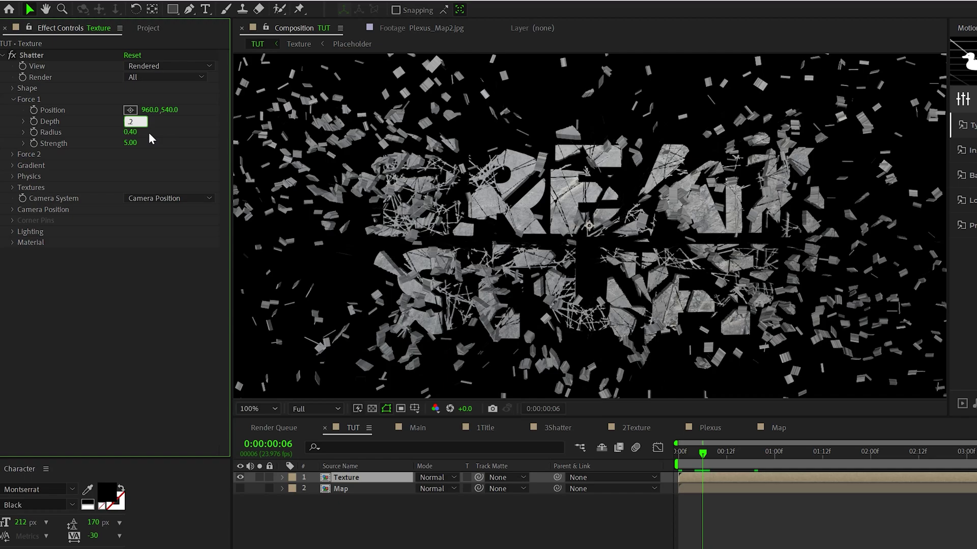
{"action": "type", "text": ".2"}
{"action": "key", "text": "Tab"}
{"action": "type", "text": ".5"}
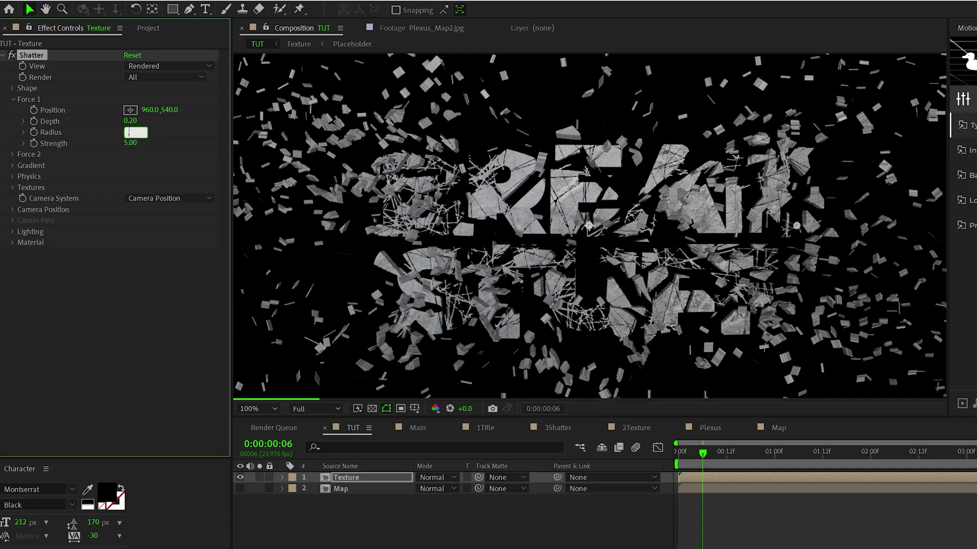
{"action": "key", "text": "Return"}
{"action": "left_click", "coordinate": [131, 143]}
{"action": "type", "text": "2"}
{"action": "key", "text": "Return"}
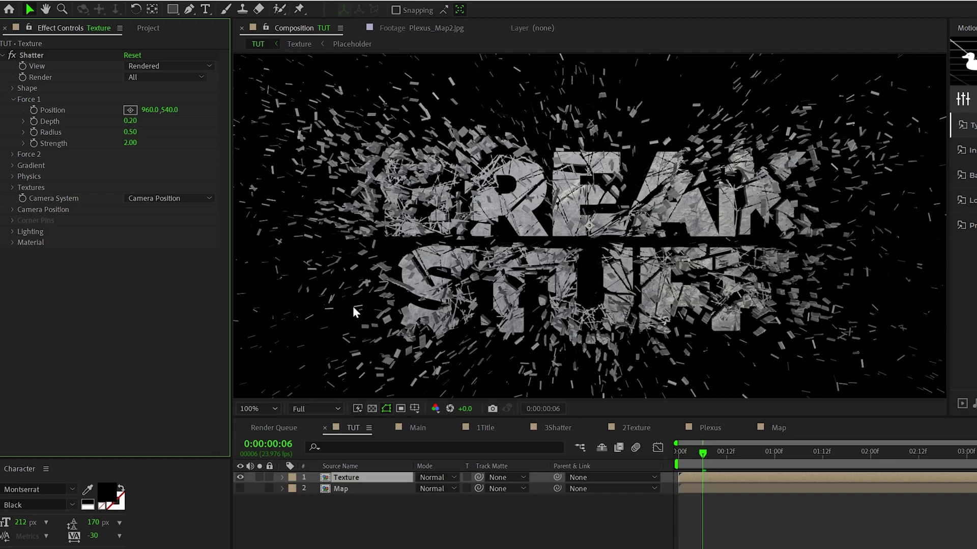
Set the Shatter physics to Tumble Axis None, Randomness 0.3 and Viscosity 0.3
{"action": "left_click", "coordinate": [12, 176]}
{"action": "left_click", "coordinate": [143, 198]}
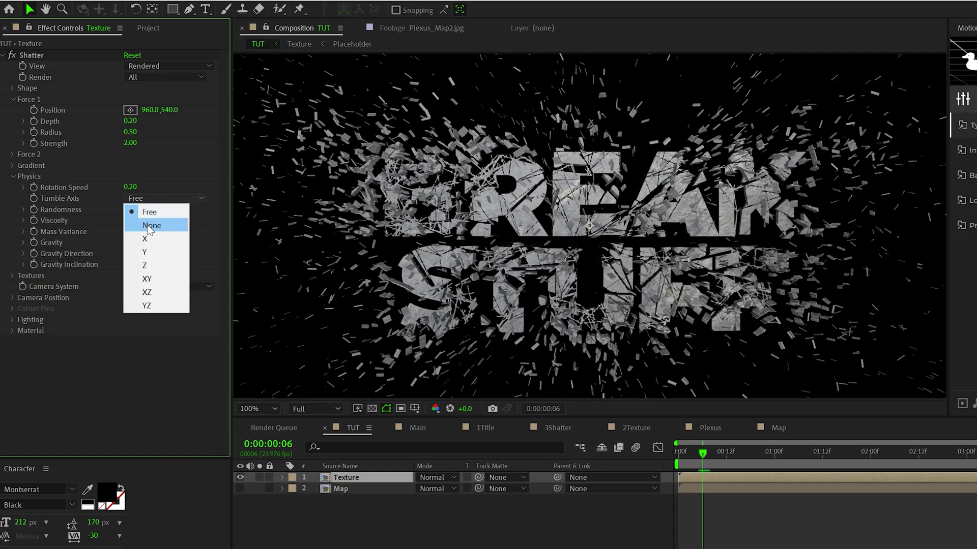
{"action": "left_click", "coordinate": [151, 226]}
{"action": "left_click", "coordinate": [130, 209]}
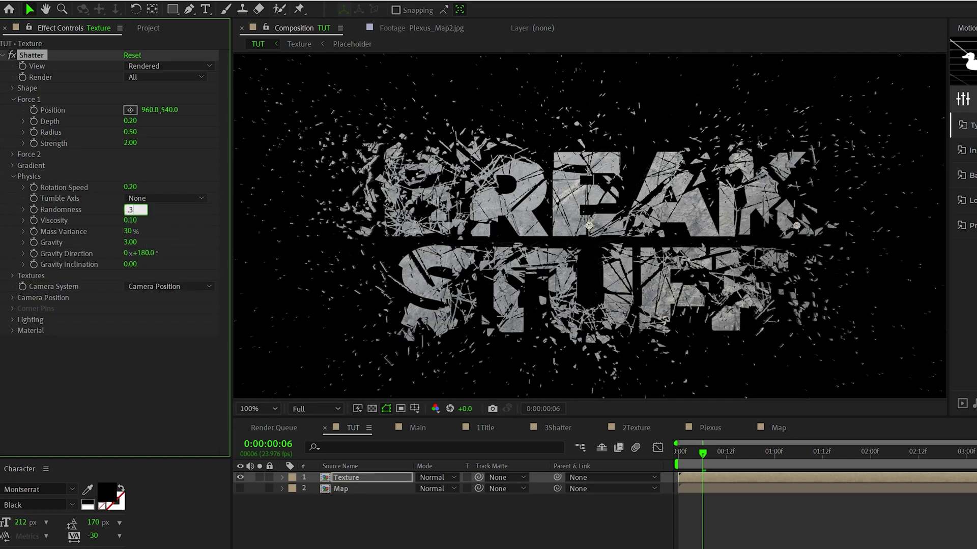
{"action": "key", "text": "Tab"}
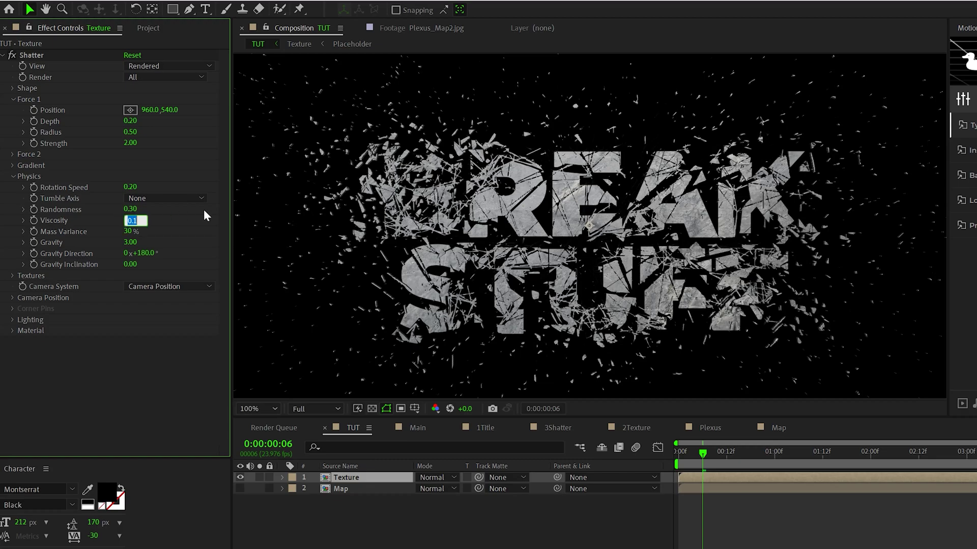
{"action": "key", "text": "Tab"}
{"action": "key", "text": "Tab"}
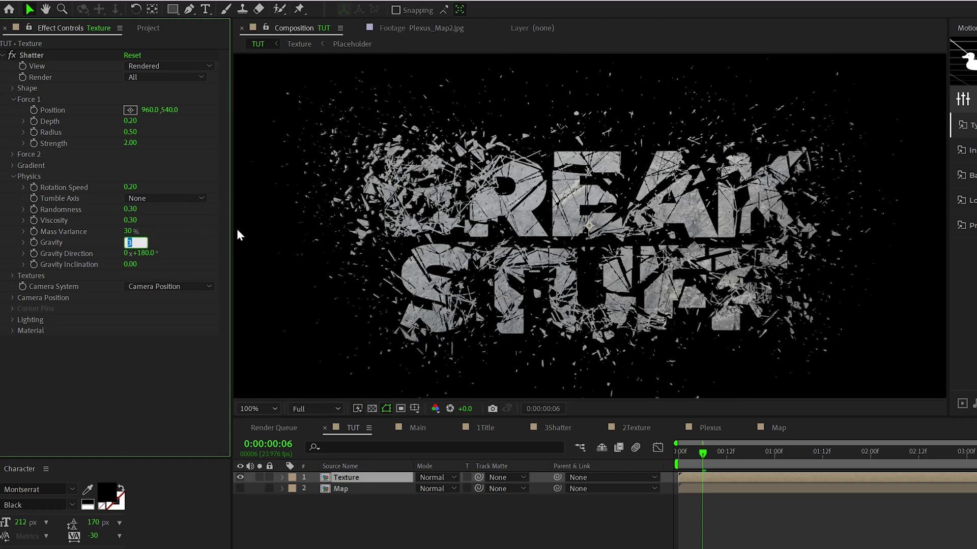
Remove the downward pull on the shards by setting Gravity to 0 and Gravity Direction to 0°
{"action": "type", "text": "0"}
{"action": "key", "text": "Tab"}
{"action": "type", "text": "0"}
{"action": "key", "text": "Return"}
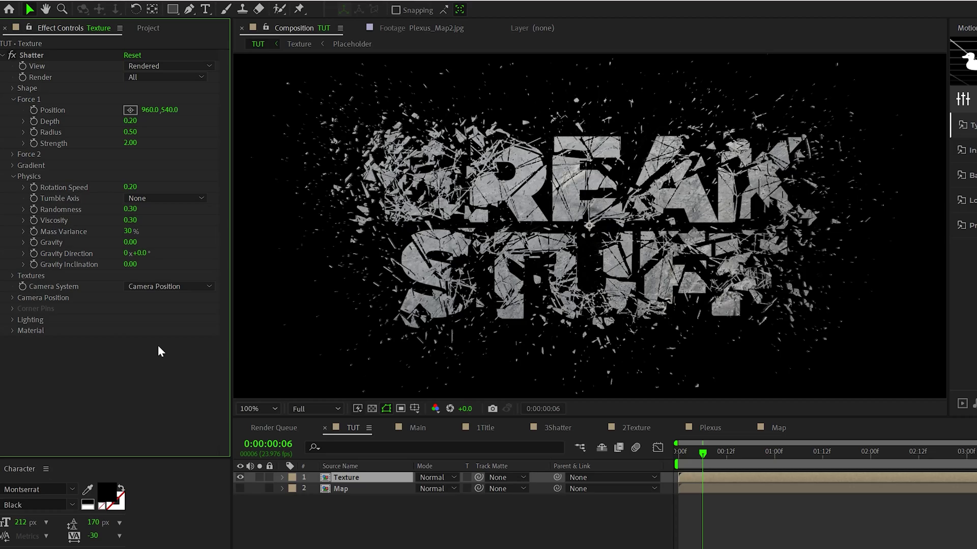
Preview the shatter animation and return to the first frame
{"action": "key", "text": "space"}
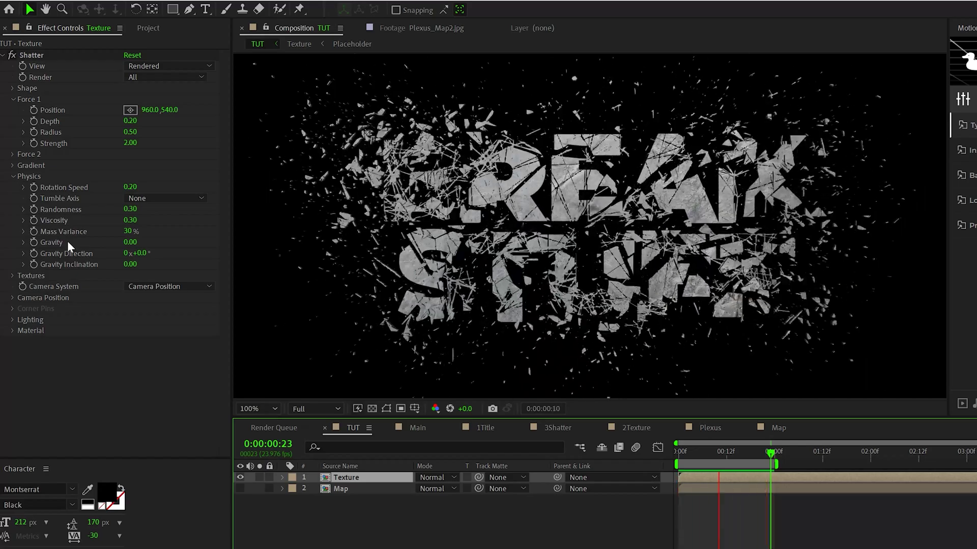
{"action": "key", "text": "space"}
{"action": "left_click", "coordinate": [678, 456]}
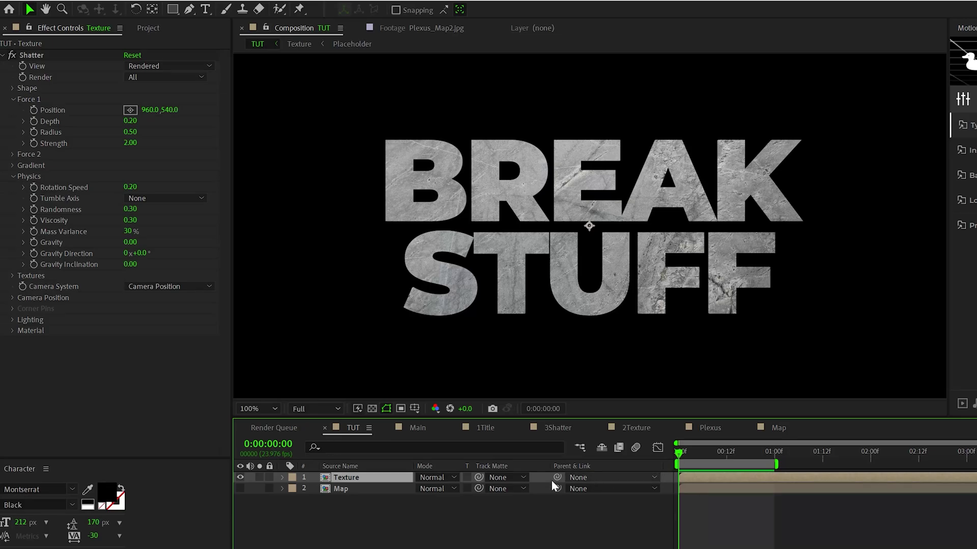
Duplicate the Texture layer and shift the upper copy to start at 0:00:01:00
{"action": "left_click", "coordinate": [772, 460]}
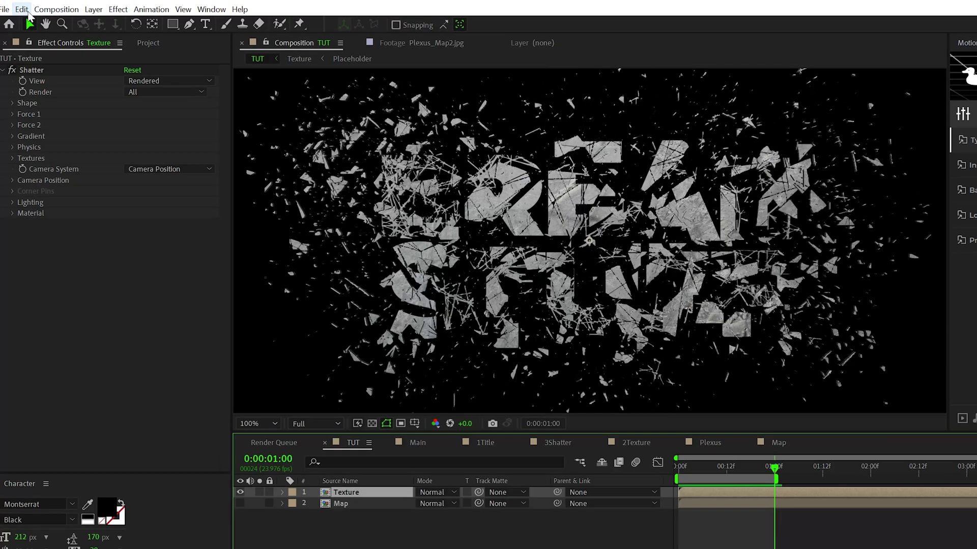
{"action": "left_click", "coordinate": [23, 14]}
{"action": "left_click", "coordinate": [47, 168]}
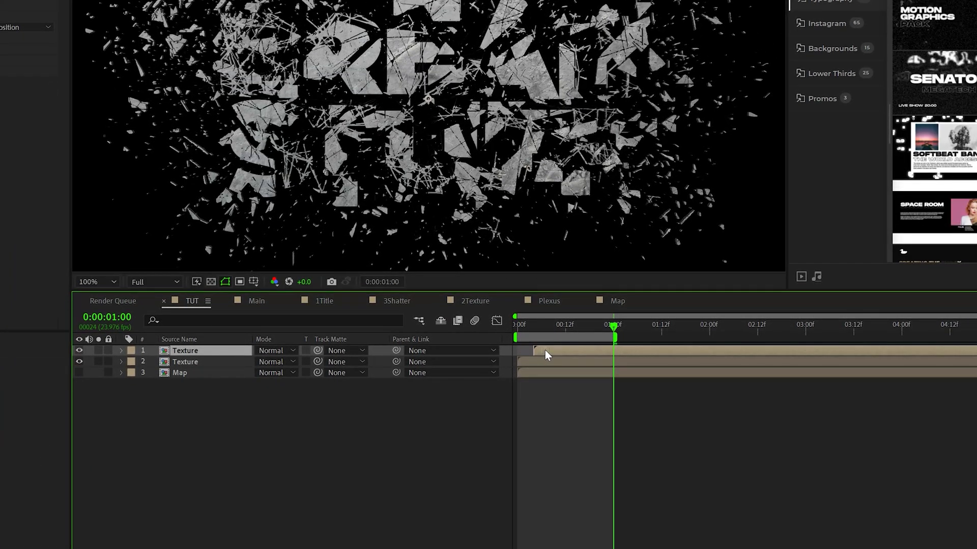
{"action": "left_click_drag", "start_coordinate": [545, 351], "coordinate": [612, 359]}
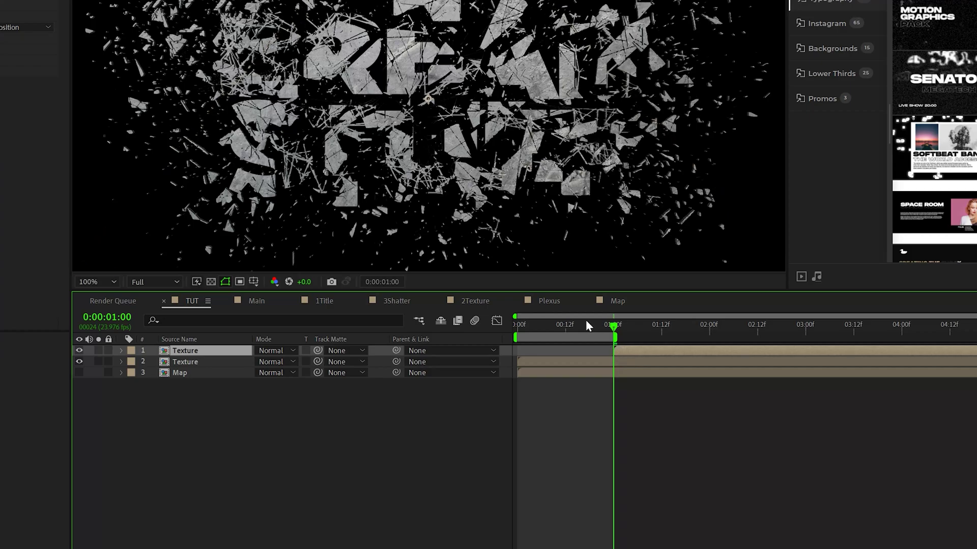
Remove the Shatter effect from the lower Texture layer and trim its end to 0:00:01:00
{"action": "left_click", "coordinate": [177, 363]}
{"action": "left_click", "coordinate": [46, 63]}
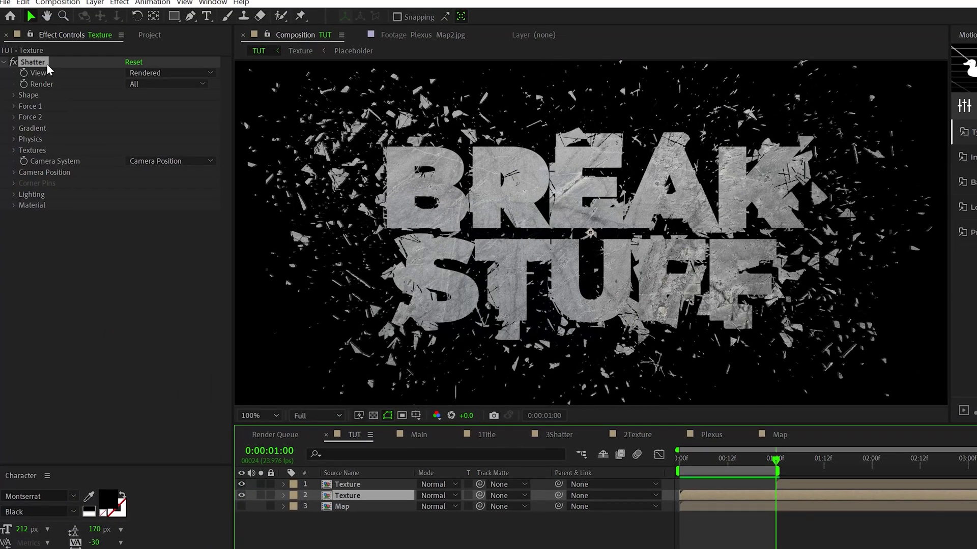
{"action": "key", "text": "Delete"}
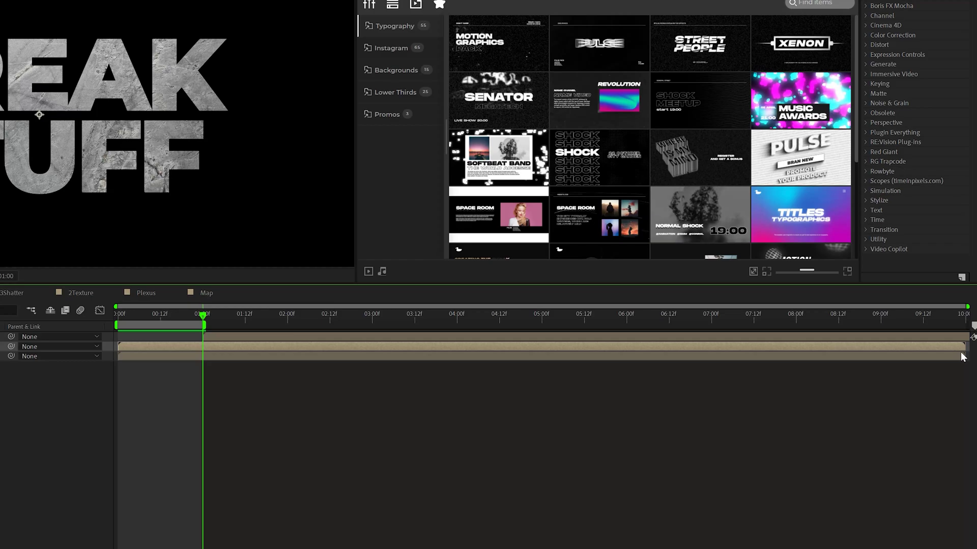
{"action": "left_click_drag", "start_coordinate": [963, 345], "coordinate": [206, 347]}
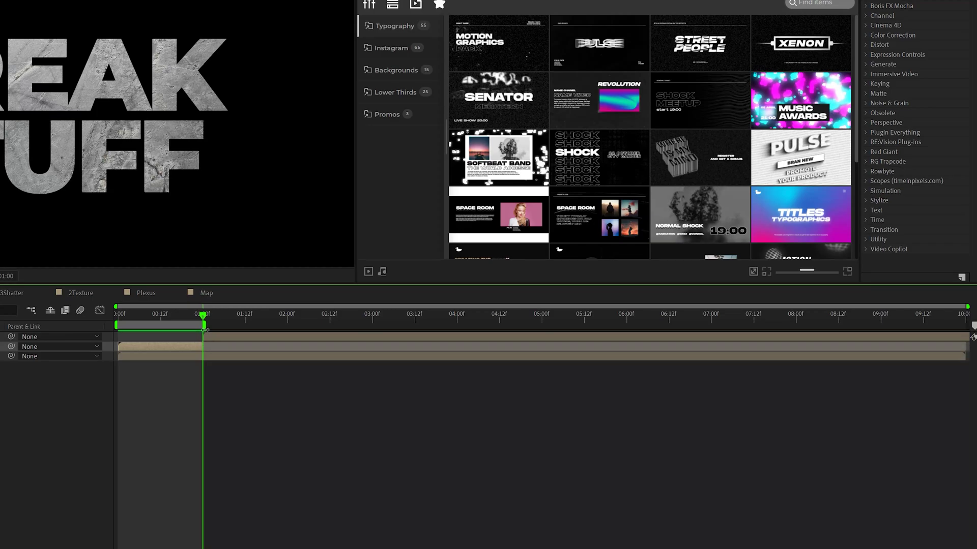
Preview the transition from the intact title to the shattering title around the one-second mark
{"action": "mouse_move", "coordinate": [203, 315]}
{"action": "left_mouse_down"}
{"action": "mouse_move", "coordinate": [117, 324]}
{"action": "mouse_move", "coordinate": [191, 326]}
{"action": "left_mouse_up"}
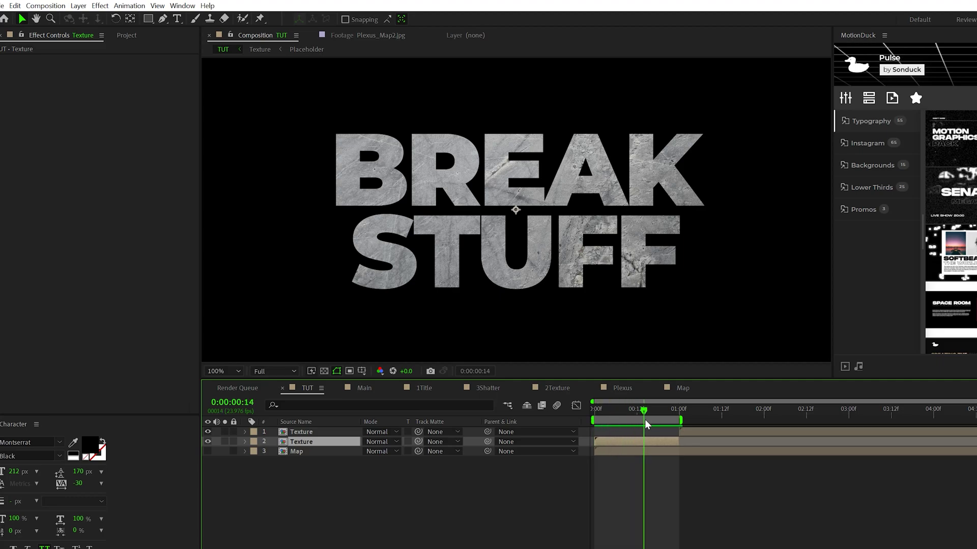
{"action": "left_click_drag", "start_coordinate": [669, 424], "coordinate": [714, 420]}
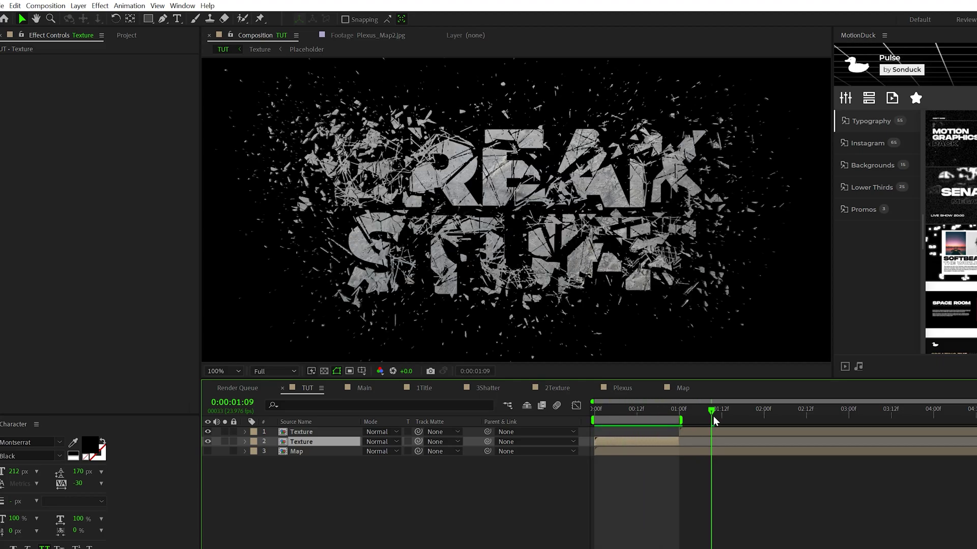
{"action": "key", "text": "space"}
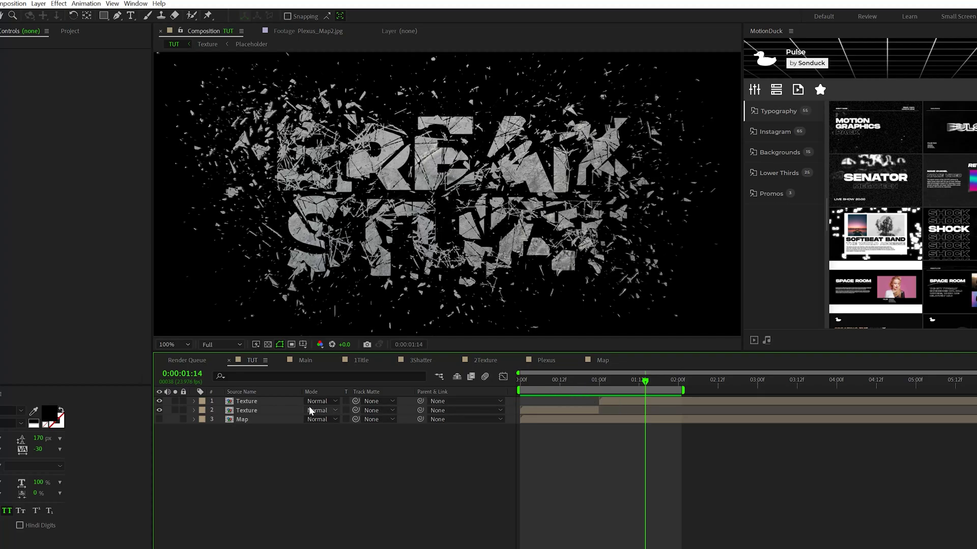
Duplicate the shattering Texture layer, solo the top copy and delete its Shatter effect
{"action": "left_click", "coordinate": [256, 403]}
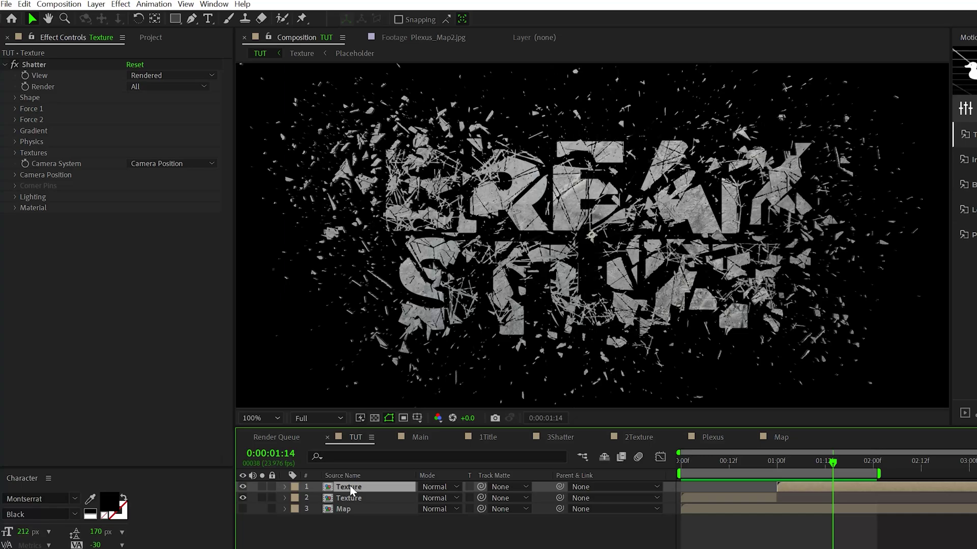
{"action": "left_click", "coordinate": [24, 4]}
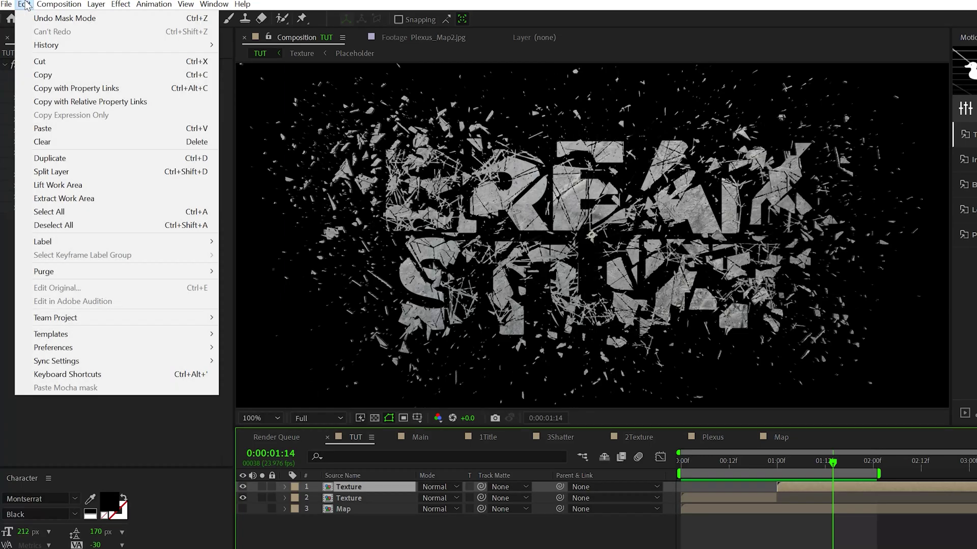
{"action": "left_click", "coordinate": [82, 157]}
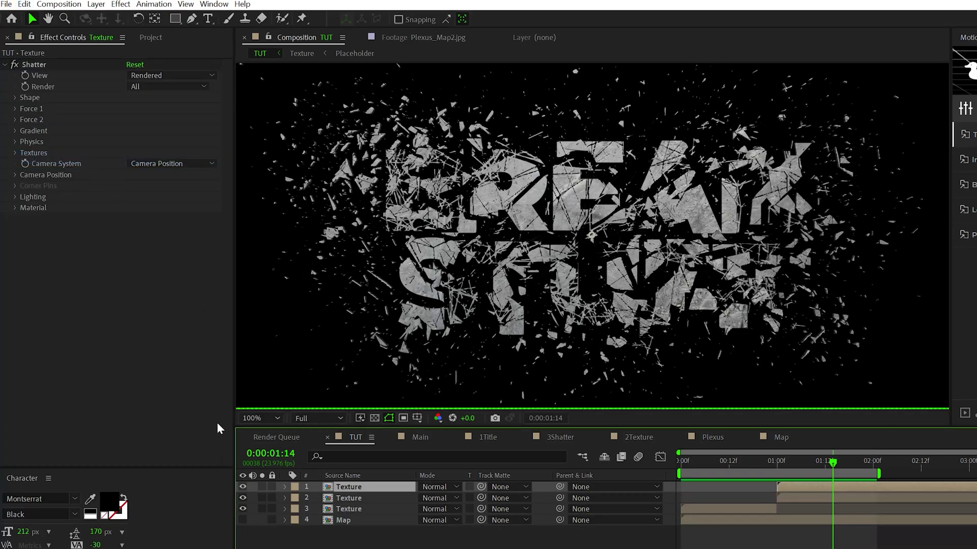
{"action": "left_click", "coordinate": [261, 487]}
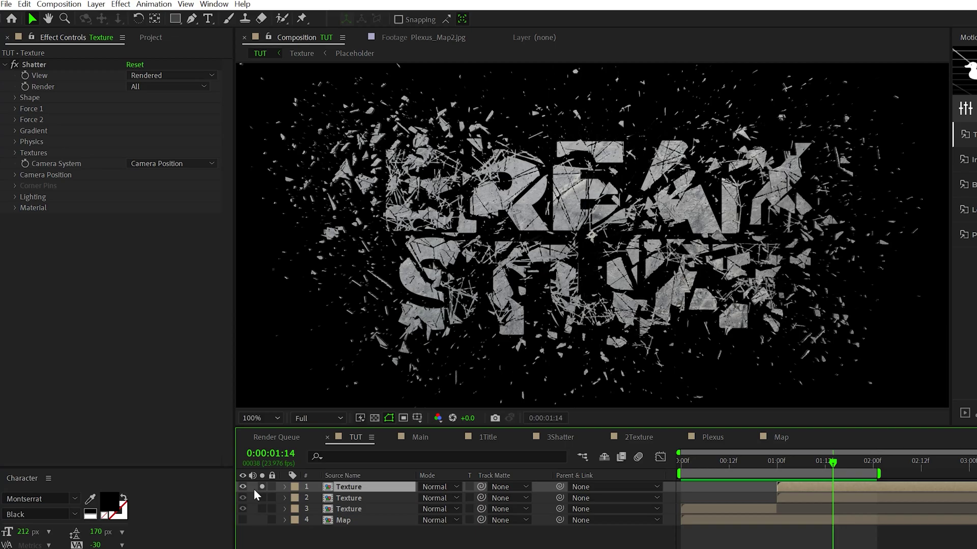
{"action": "left_click", "coordinate": [39, 64]}
{"action": "key", "text": "Delete"}
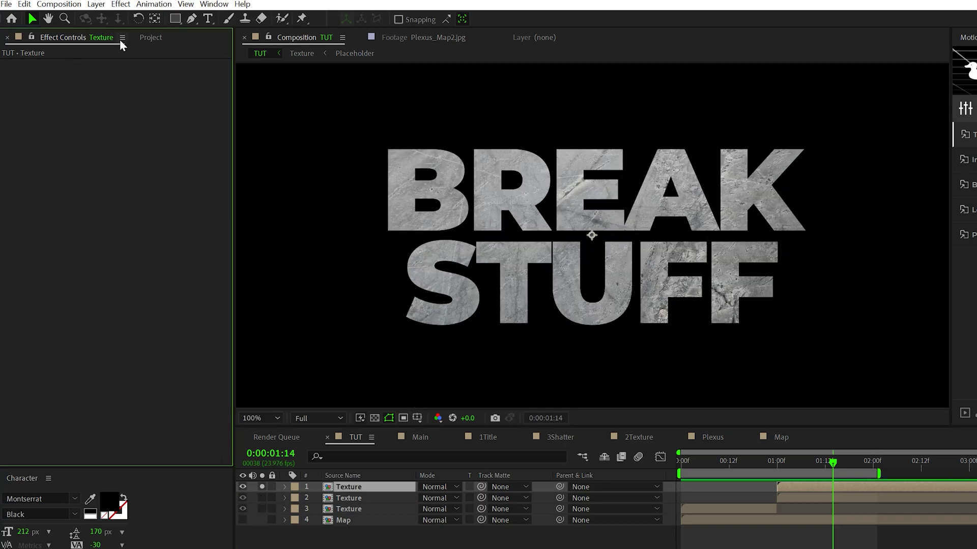
Draw a closed Pen mask around the E of BREAK on the soloed Texture layer
{"action": "left_click", "coordinate": [192, 19]}
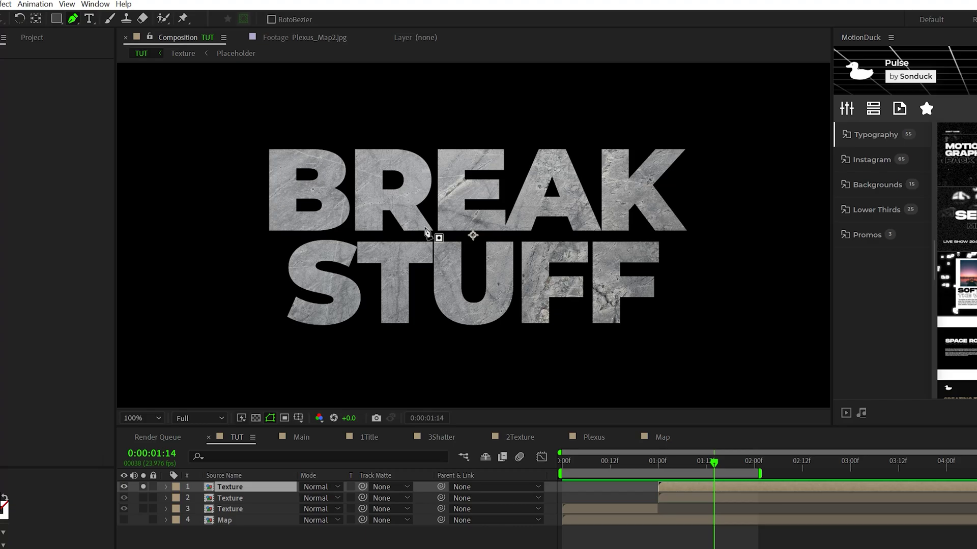
{"action": "left_click", "coordinate": [434, 235]}
{"action": "left_click", "coordinate": [430, 135]}
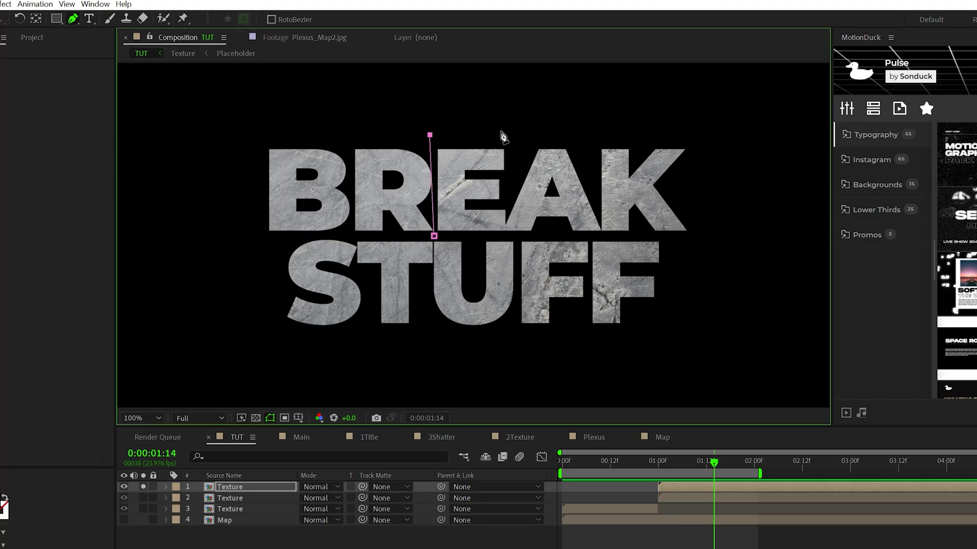
{"action": "key", "text": "ctrl+z"}
{"action": "left_click", "coordinate": [433, 137]}
{"action": "left_click", "coordinate": [503, 138]}
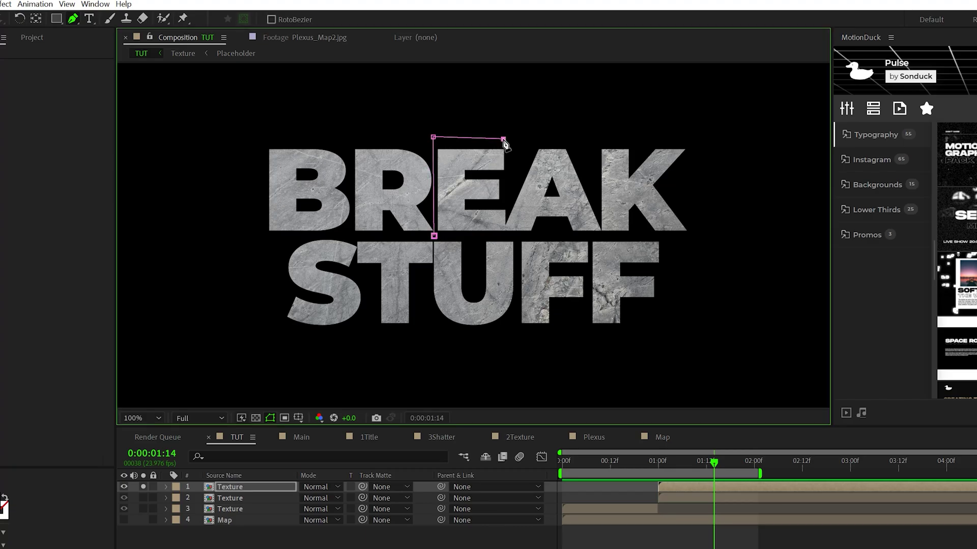
{"action": "left_click", "coordinate": [515, 163]}
{"action": "left_click", "coordinate": [510, 203]}
{"action": "left_click", "coordinate": [504, 234]}
{"action": "left_click", "coordinate": [434, 236]}
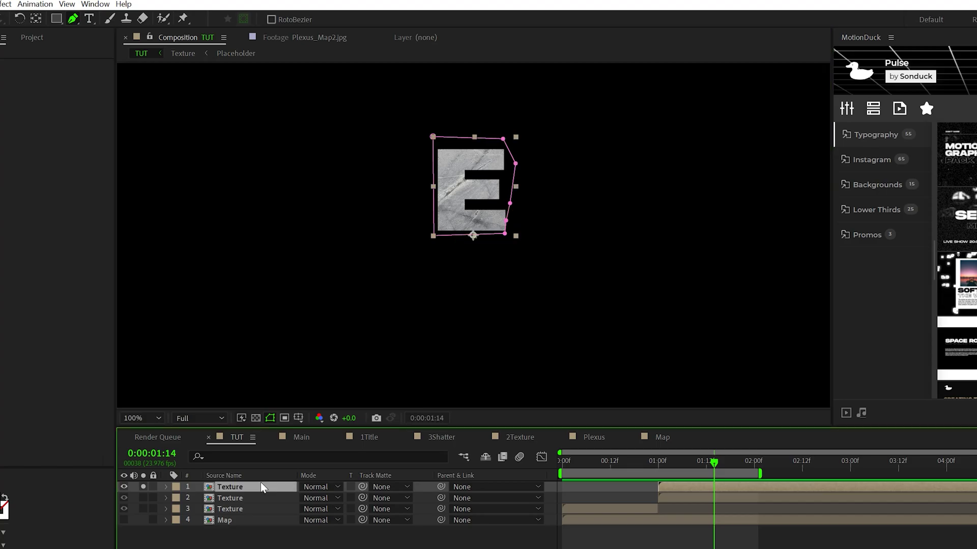
Set the E mask's mode to None and draw a second Pen mask around the first F of STUFF
{"action": "key", "text": "m"}
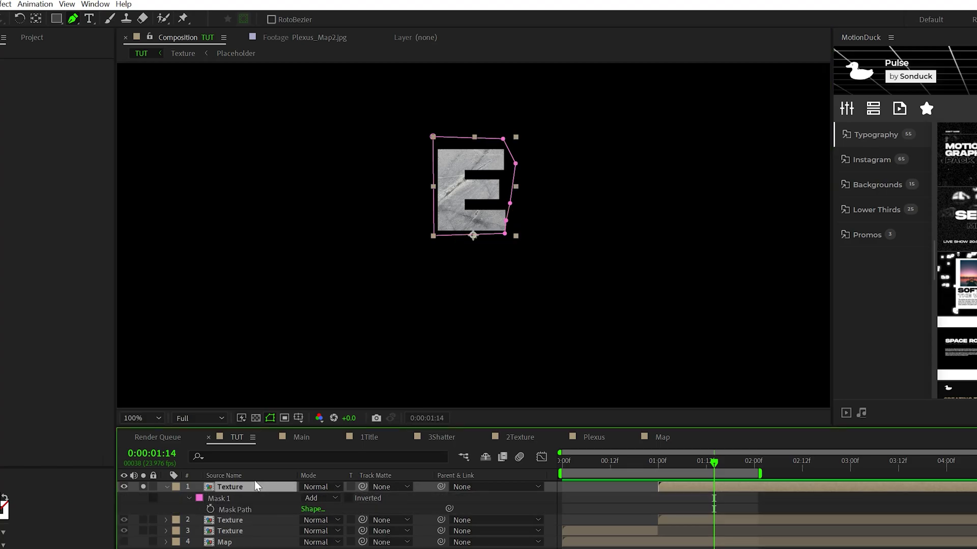
{"action": "left_click", "coordinate": [314, 499]}
{"action": "left_click", "coordinate": [318, 511]}
{"action": "left_click", "coordinate": [517, 259]}
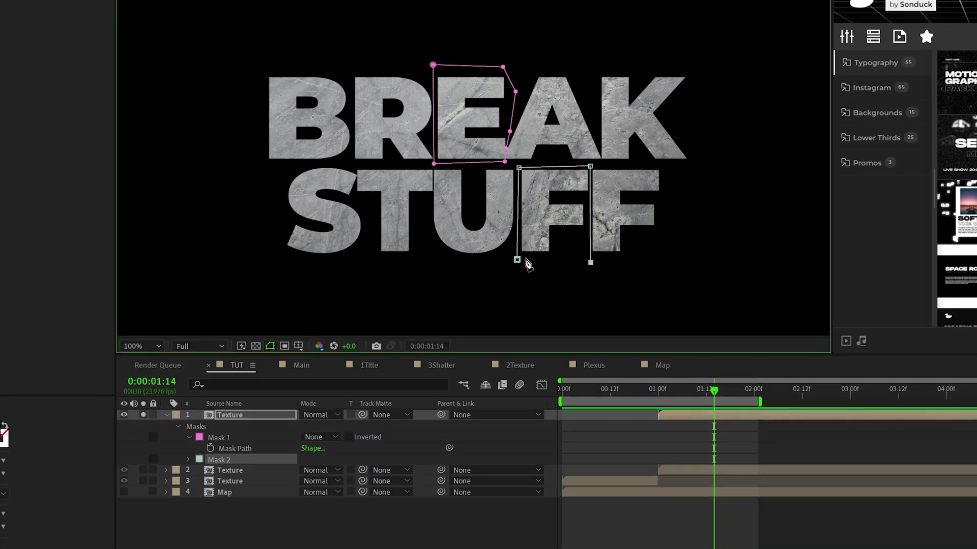
{"action": "left_click", "coordinate": [518, 261]}
Set the E mask's mode back to Add so both masked letters show
{"action": "left_click", "coordinate": [222, 439]}
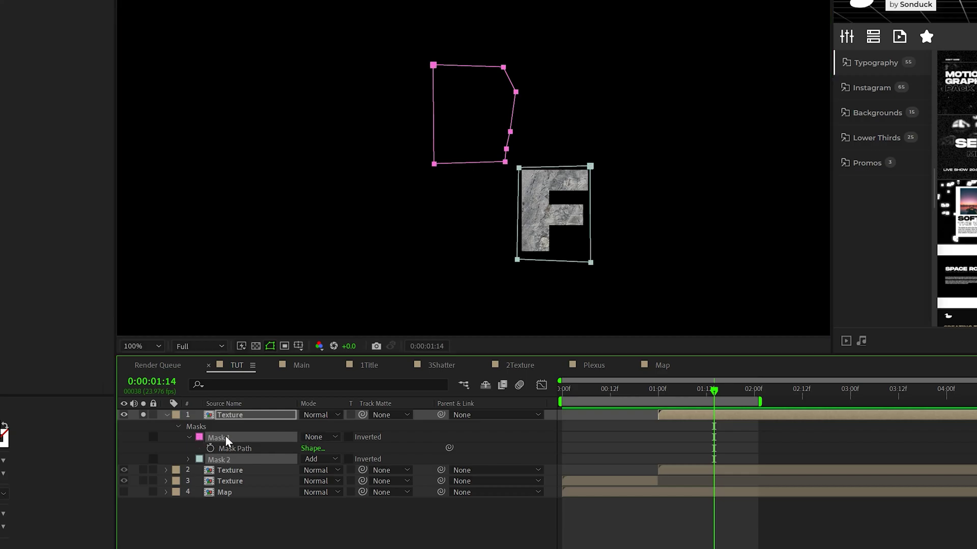
{"action": "left_click", "coordinate": [314, 441]}
{"action": "left_click", "coordinate": [318, 462]}
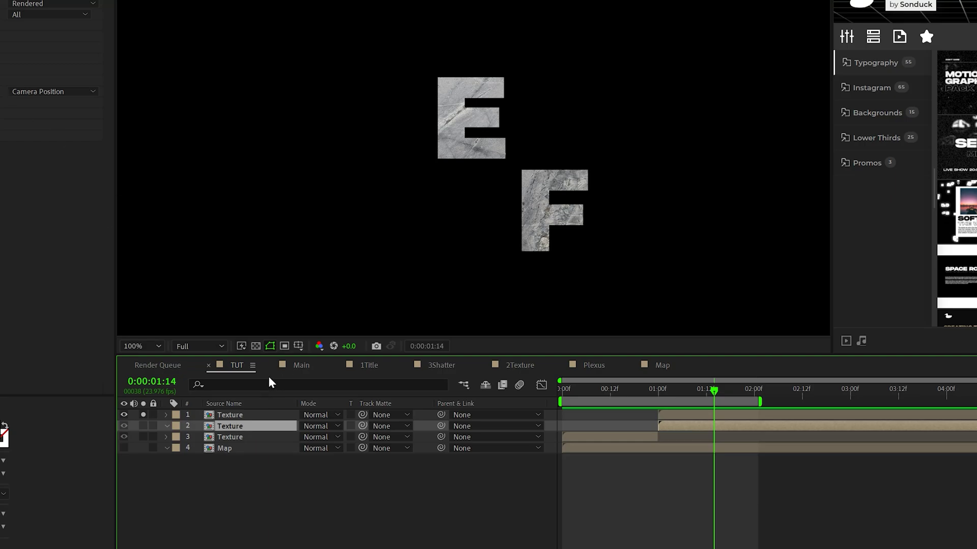
Copy both letter masks onto the shattering Texture layer beneath and set their modes to Subtract
{"action": "key", "text": "m"}
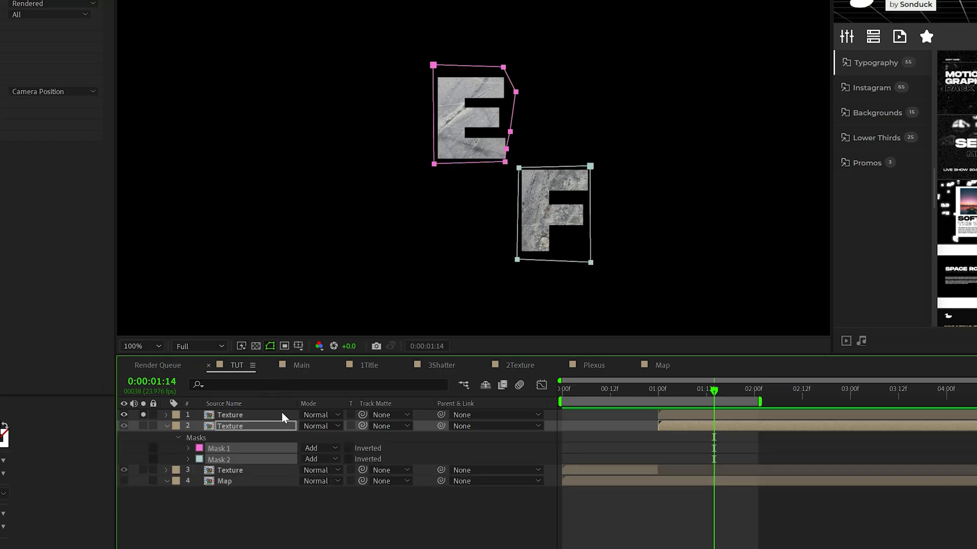
{"action": "left_click", "coordinate": [316, 453]}
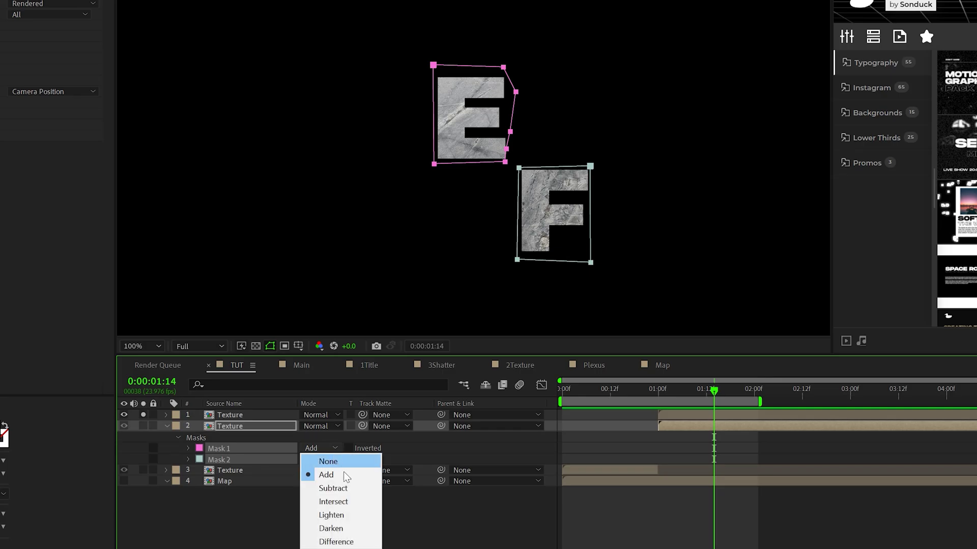
{"action": "left_click", "coordinate": [318, 486]}
{"action": "left_click", "coordinate": [300, 511]}
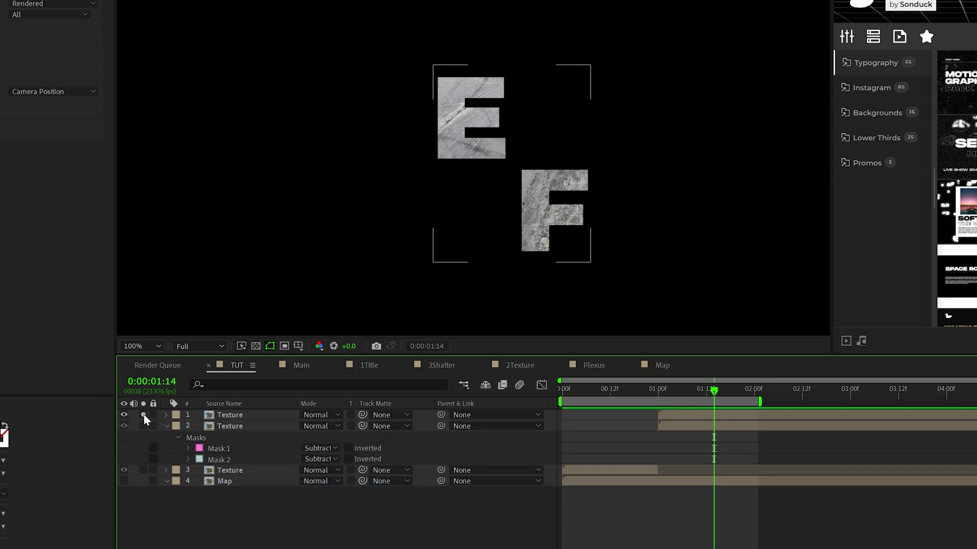
Turn off solo on the top Texture layer and check the shattered title at 0:00:01:20
{"action": "left_click", "coordinate": [144, 415]}
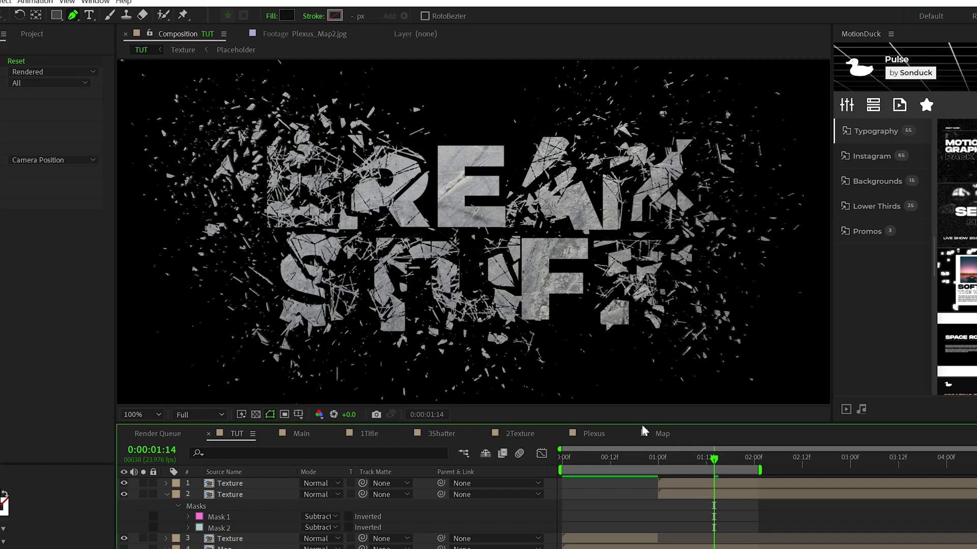
{"action": "left_click", "coordinate": [738, 460]}
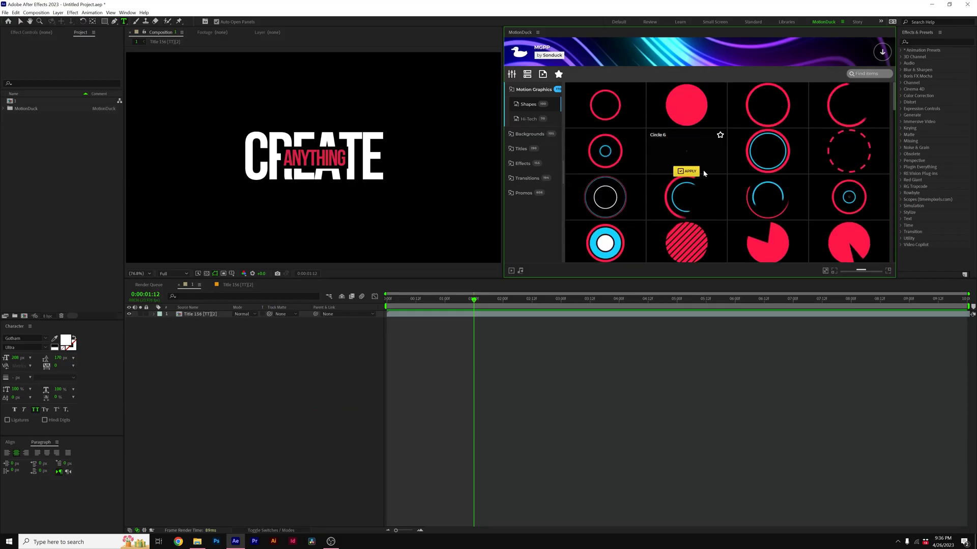
Apply the Explosion 4 shape and the Title 57 template from the MGPP library to the composition
{"action": "scroll", "coordinate": [712, 198], "scroll_direction": "down", "scroll_amount": 10}
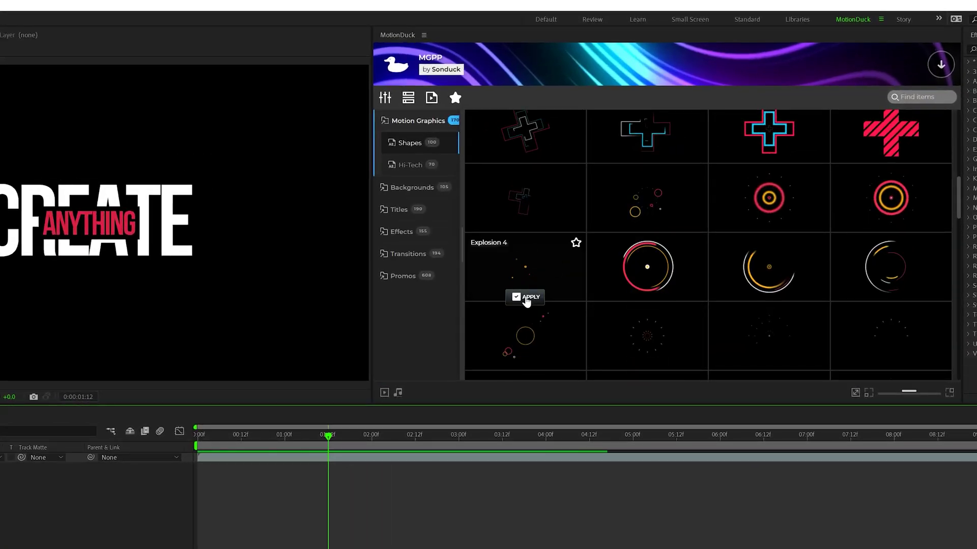
{"action": "left_click", "coordinate": [526, 298]}
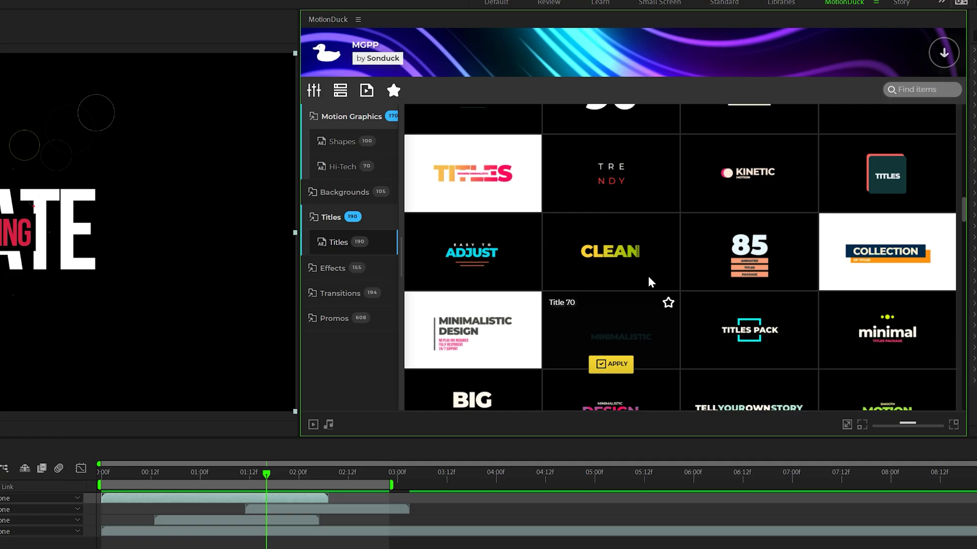
{"action": "scroll", "coordinate": [647, 274], "scroll_direction": "up", "scroll_amount": 3}
{"action": "left_click", "coordinate": [472, 296]}
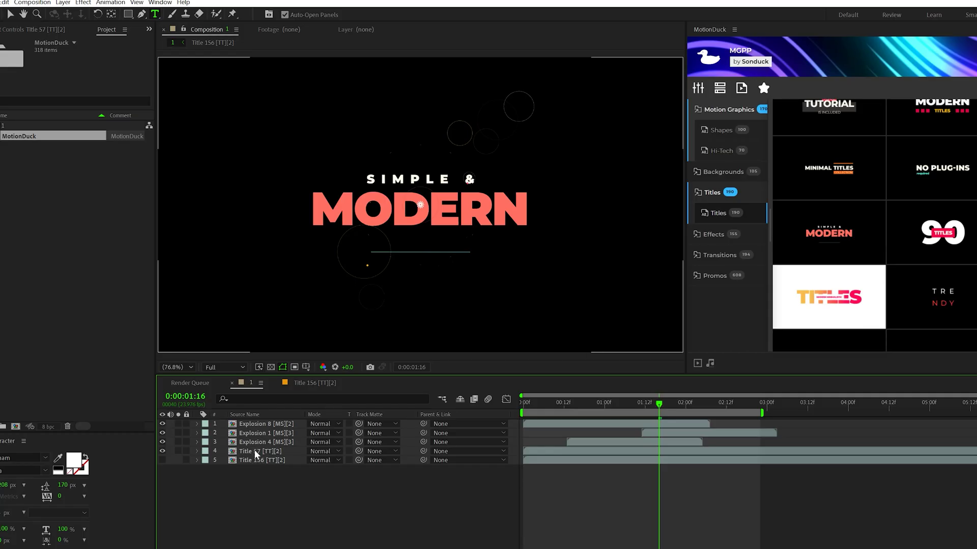
Change the Title 57 text to UPDATE EVERYTHING and set its Text Color 2 to yellow FEEC61
{"action": "double_click", "coordinate": [255, 451]}
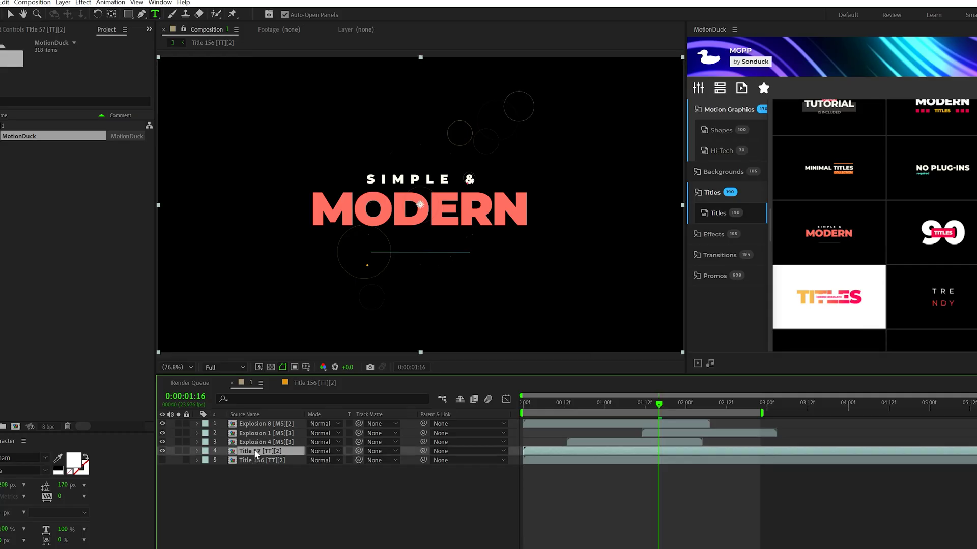
{"action": "triple_click", "coordinate": [391, 178]}
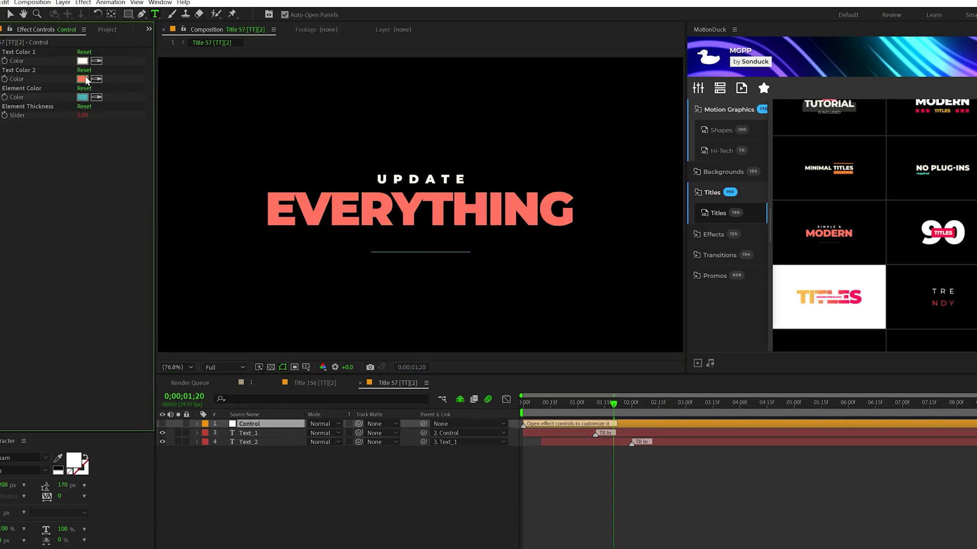
{"action": "left_click", "coordinate": [85, 79]}
{"action": "left_click_drag", "start_coordinate": [670, 377], "coordinate": [670, 383]}
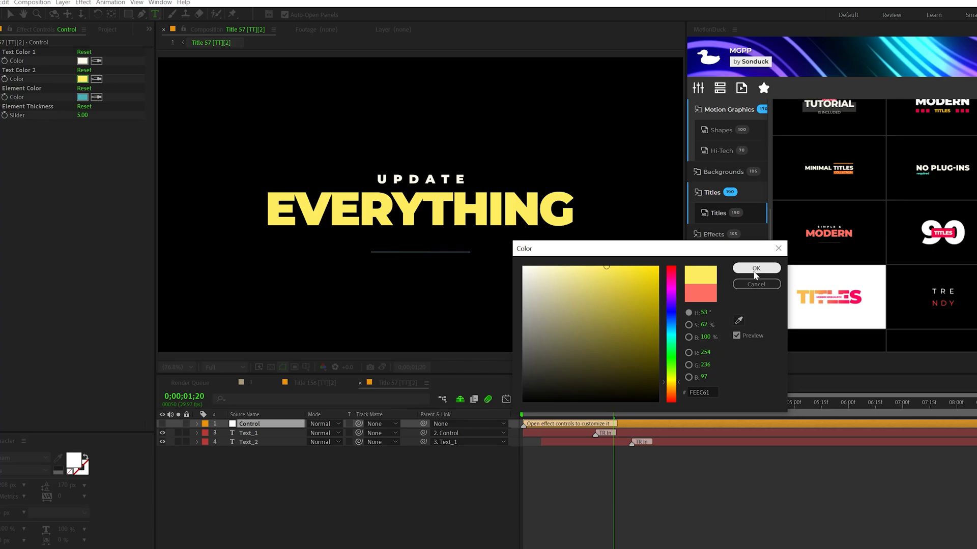
{"action": "left_click", "coordinate": [755, 269]}
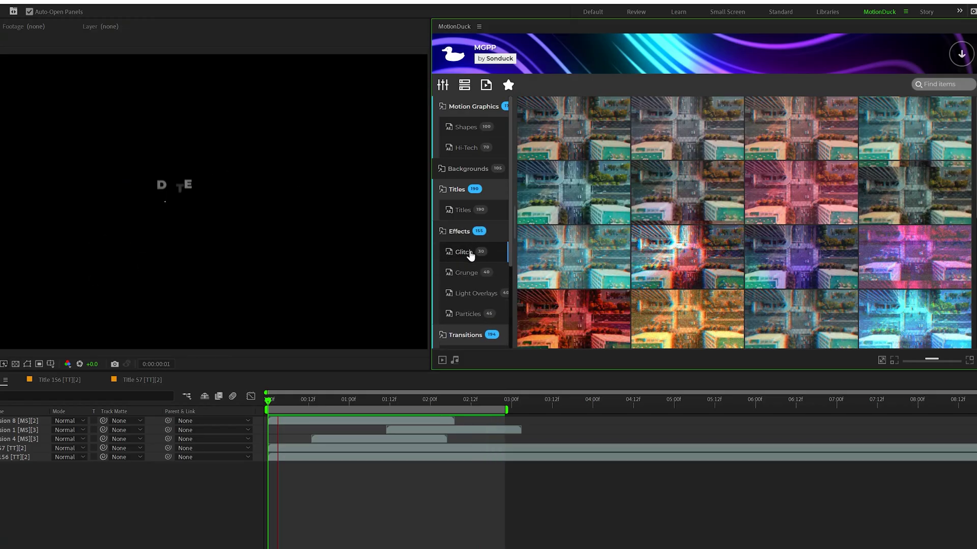
Browse the Particles effects in the MGPP library
{"action": "left_click", "coordinate": [469, 314]}
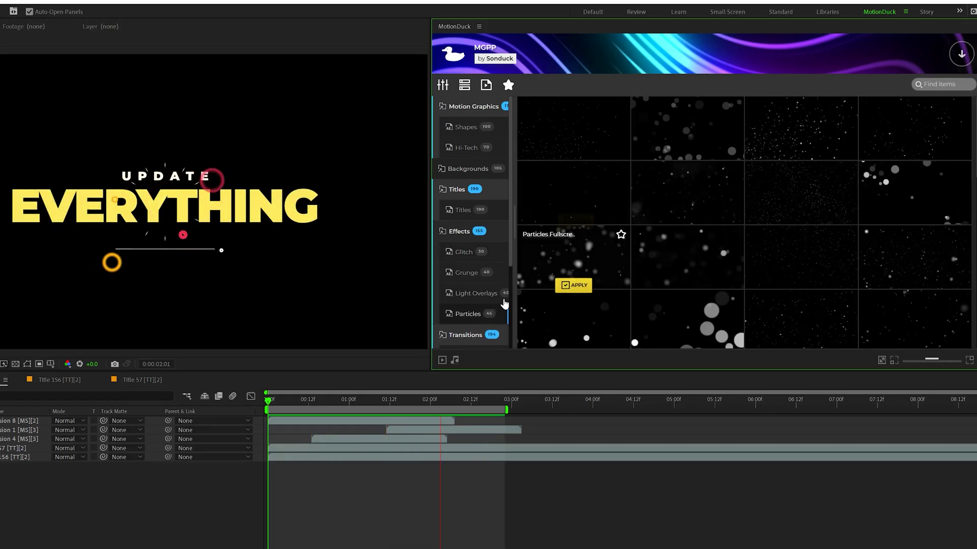
{"action": "scroll", "coordinate": [478, 285], "scroll_direction": "down", "scroll_amount": 3}
{"action": "left_click", "coordinate": [501, 233]}
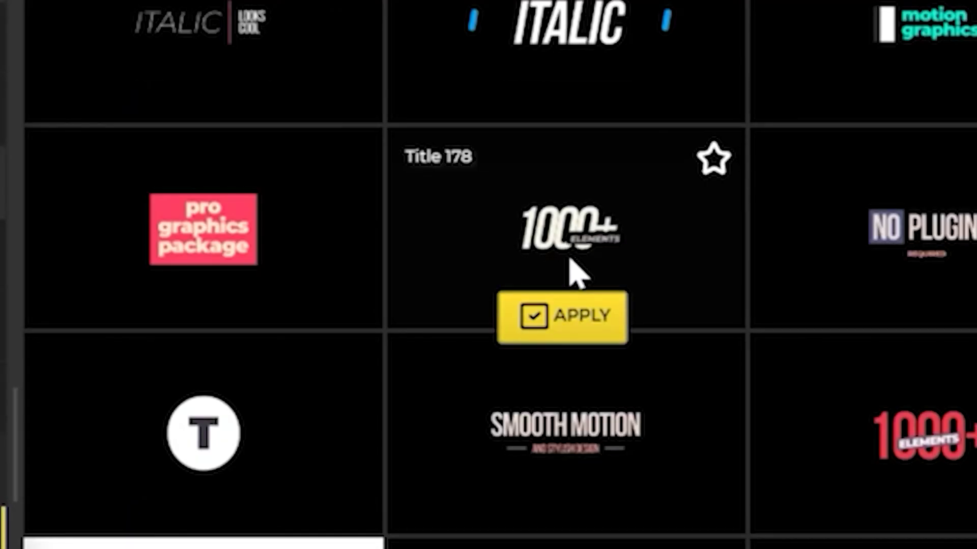
Apply the Title 178 template from the MGPP library and the Title 07 template from the Duck Pack
{"action": "left_click", "coordinate": [577, 316]}
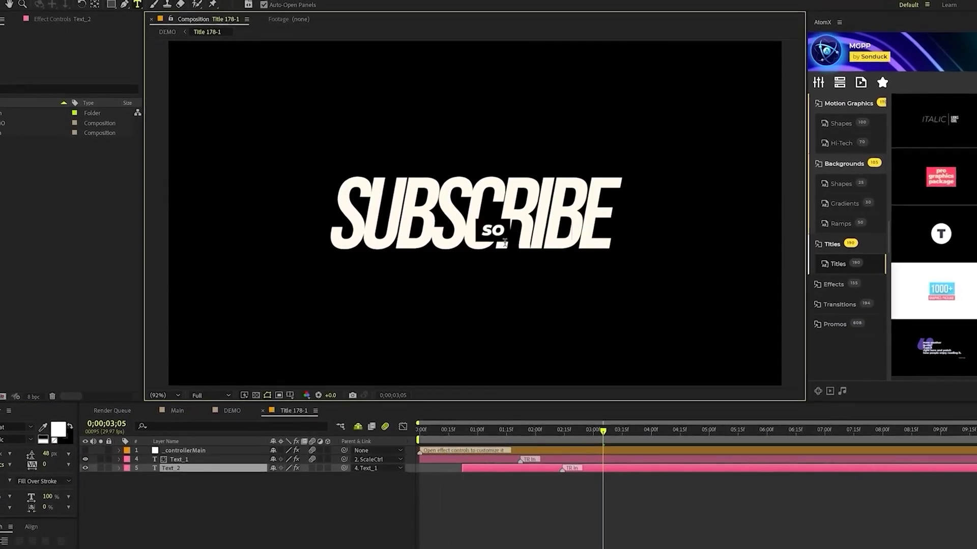
{"action": "type", "text": "NDUCKFILM"}
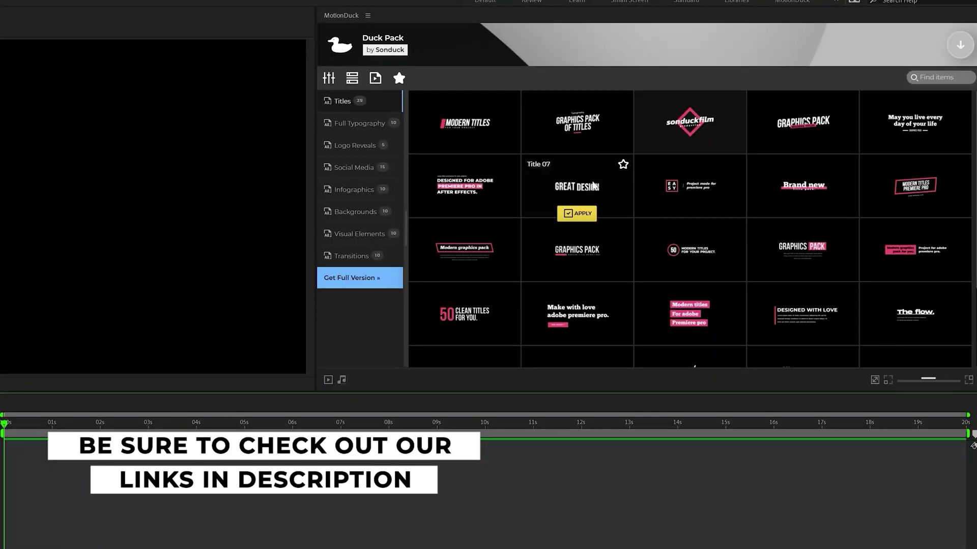
{"action": "left_click", "coordinate": [577, 213]}
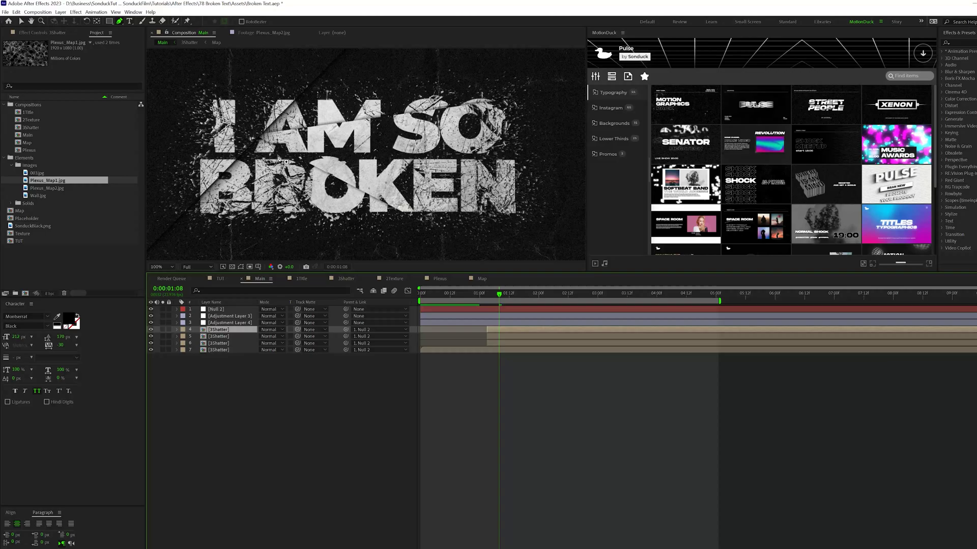
Place 003.jpg beneath all layers of the TUT composition as background, rotate it a quarter turn and scale it to 82%
{"action": "key", "text": "v"}
{"action": "scroll", "coordinate": [310, 155], "scroll_direction": "down", "scroll_amount": 1}
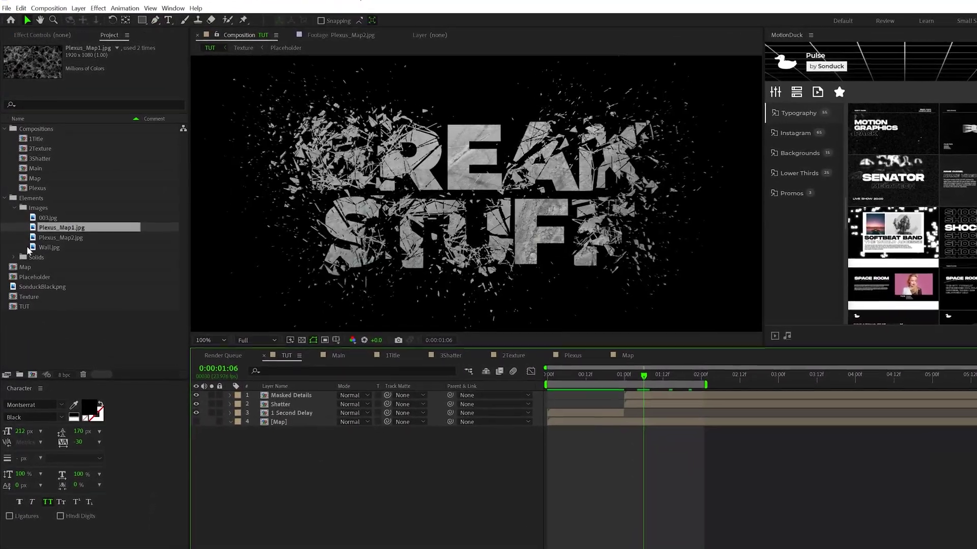
{"action": "left_click_drag", "start_coordinate": [48, 218], "coordinate": [358, 488]}
{"action": "key", "text": "comma"}
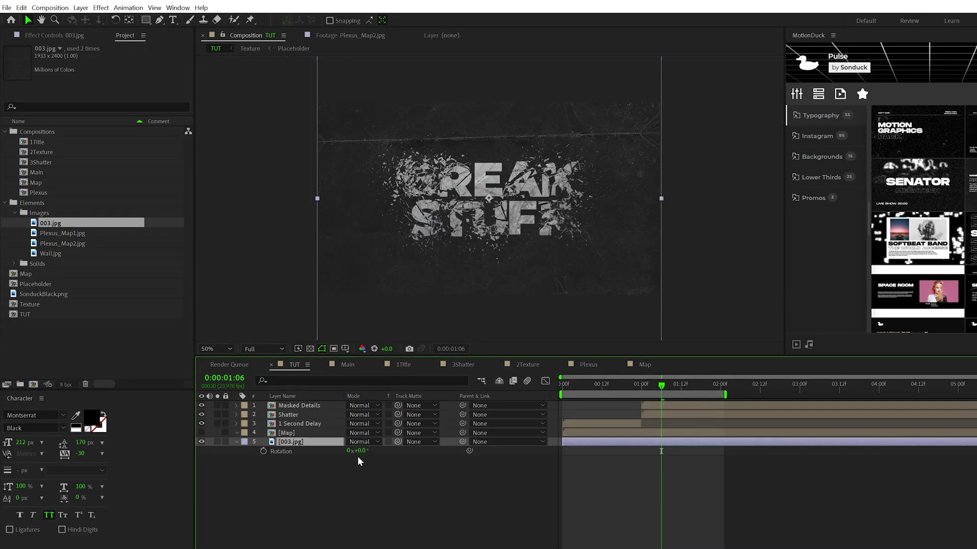
{"action": "mouse_move", "coordinate": [360, 451]}
{"action": "left_mouse_down"}
{"action": "mouse_move", "coordinate": [387, 450]}
{"action": "mouse_move", "coordinate": [366, 451]}
{"action": "left_mouse_up"}
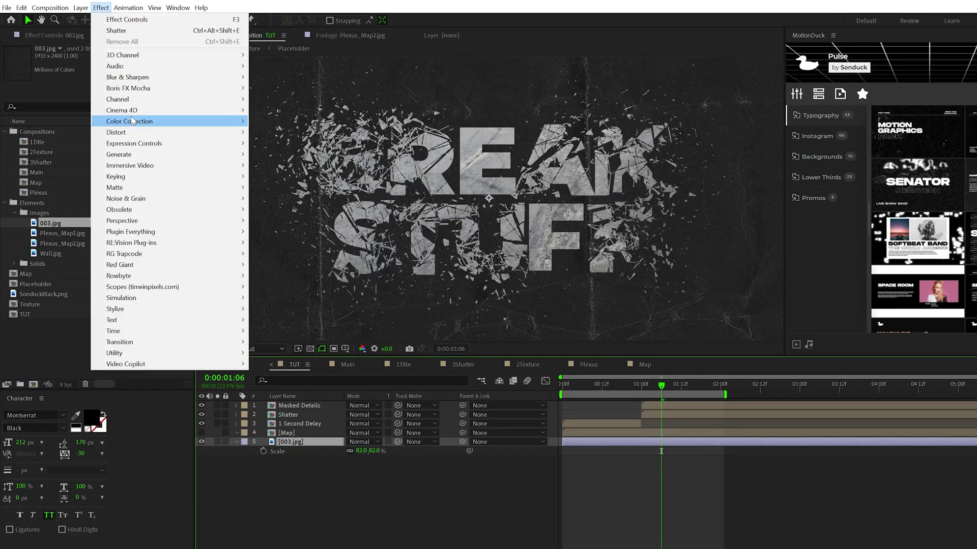
Apply the Curves effect to 003.jpg and pull the RGB curve's midpoint down to darken the background
{"action": "mouse_move", "coordinate": [134, 121]}
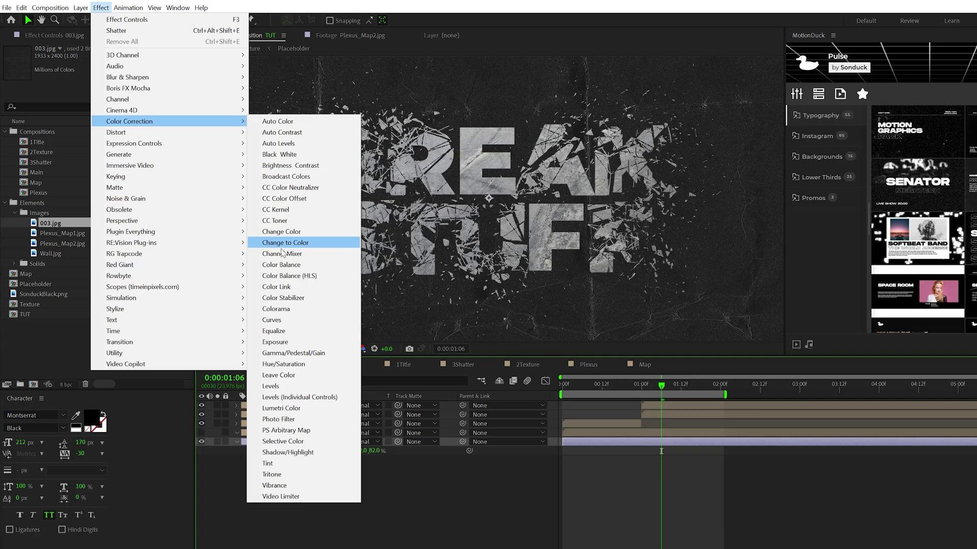
{"action": "left_click", "coordinate": [270, 320]}
{"action": "left_click_drag", "start_coordinate": [122, 134], "coordinate": [98, 168]}
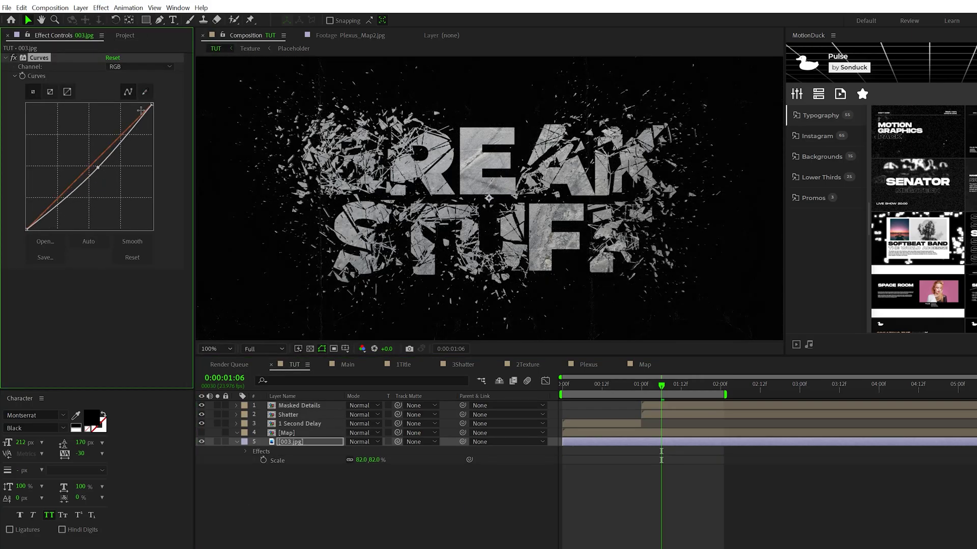
{"action": "scroll", "coordinate": [472, 212], "scroll_direction": "down", "scroll_amount": 1}
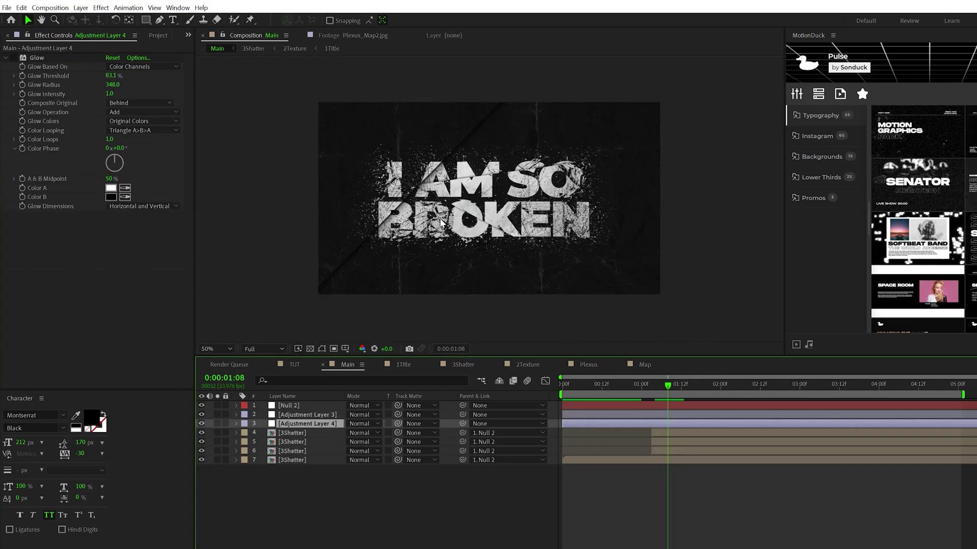
{"action": "scroll", "coordinate": [472, 212], "scroll_direction": "up", "scroll_amount": 1}
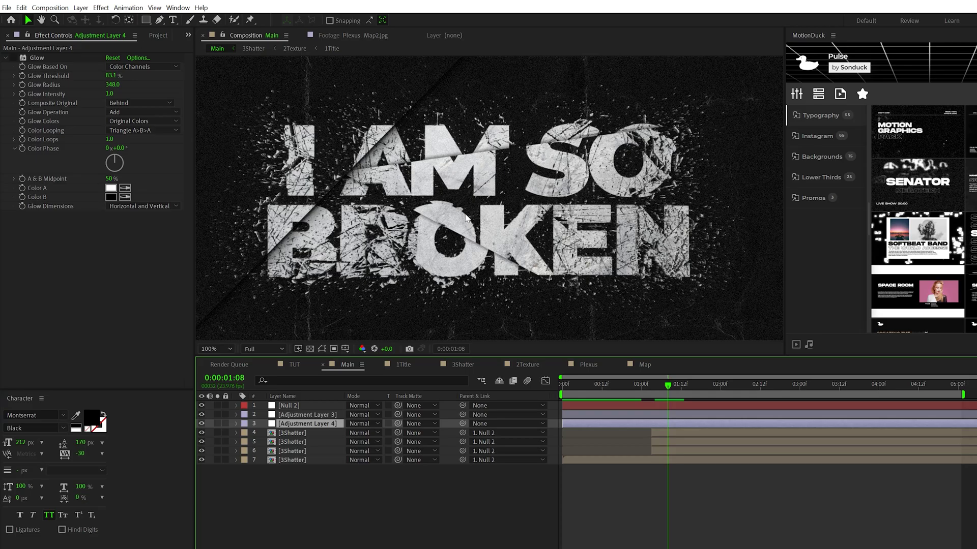
Precompose all layers of the TUT composition as "All" and duplicate the resulting layer
{"action": "left_click", "coordinate": [293, 364]}
{"action": "key", "text": "ctrl+a"}
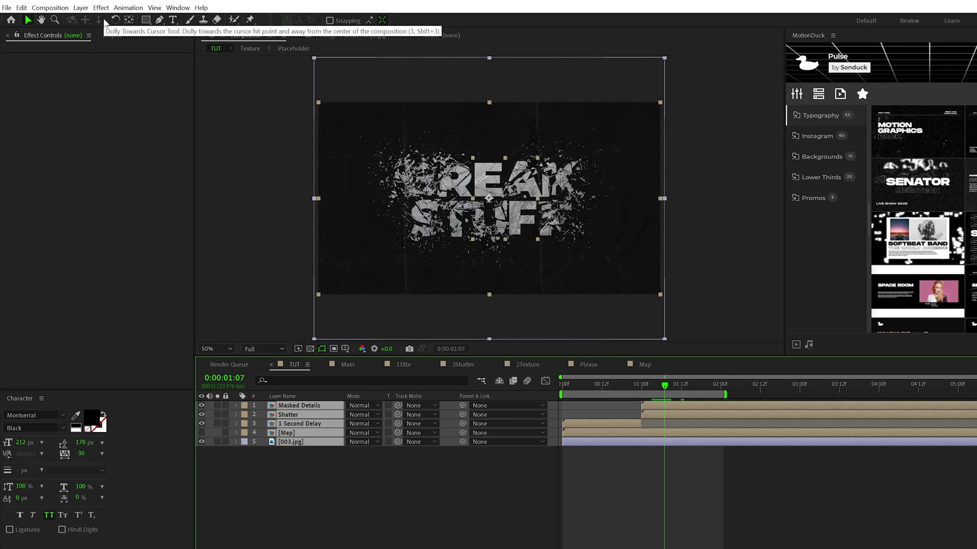
{"action": "key", "text": "ctrl+shift+c"}
{"action": "type", "text": "All"}
{"action": "key", "text": "Return"}
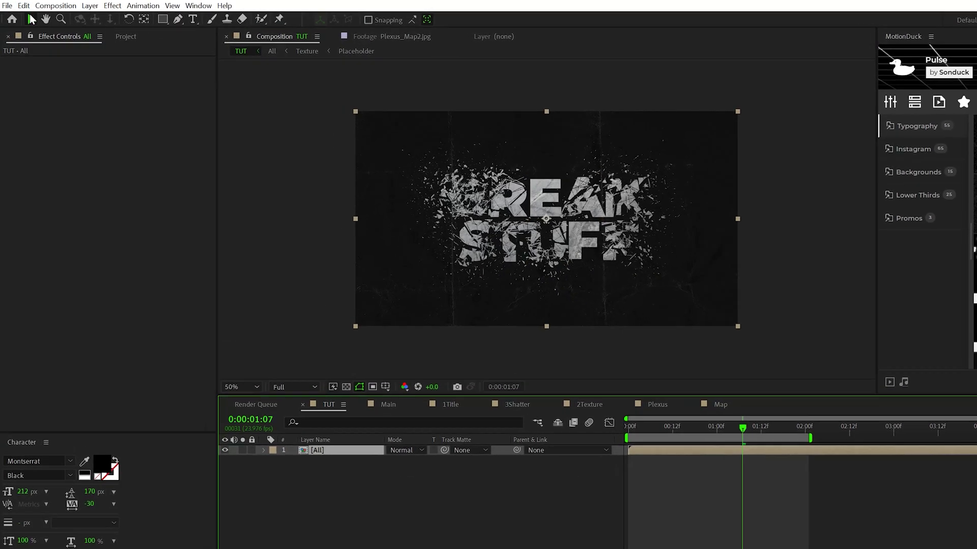
{"action": "left_click", "coordinate": [21, 8]}
{"action": "left_click", "coordinate": [57, 157]}
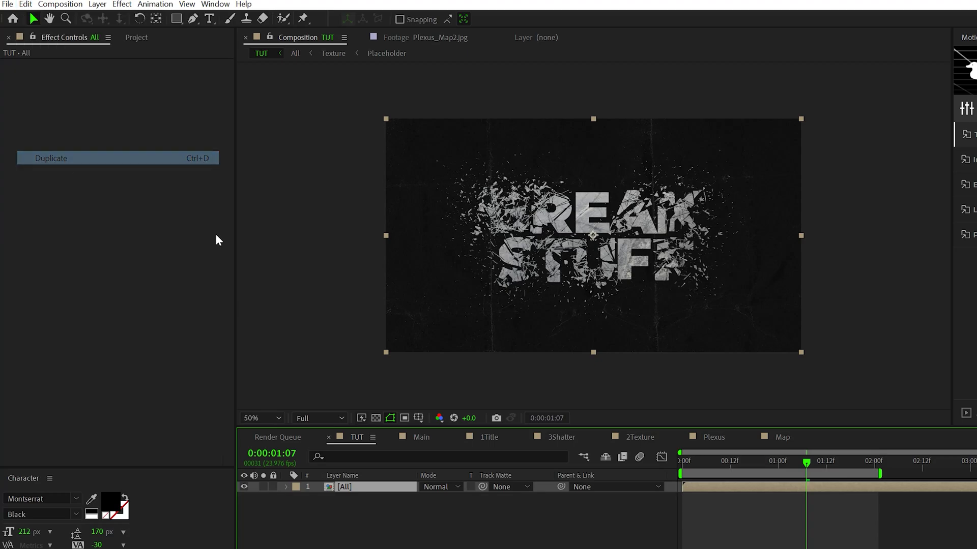
Draw a triangular Pen mask on the upper All layer, from the E's lower left corner out past the frame's right edge
{"action": "left_click", "coordinate": [192, 20]}
{"action": "left_click", "coordinate": [831, 168]}
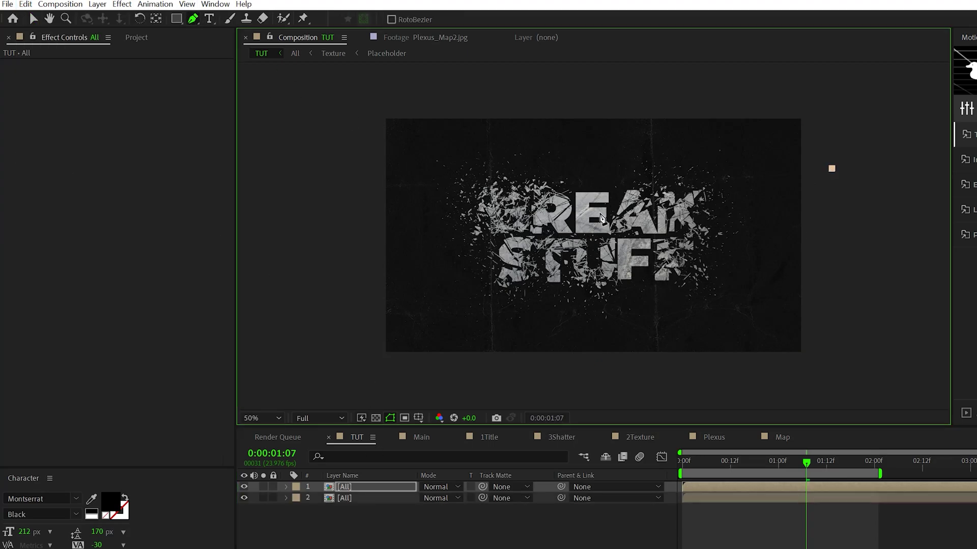
{"action": "left_click", "coordinate": [599, 213]}
{"action": "key", "text": "ctrl+z"}
{"action": "left_click", "coordinate": [522, 229]}
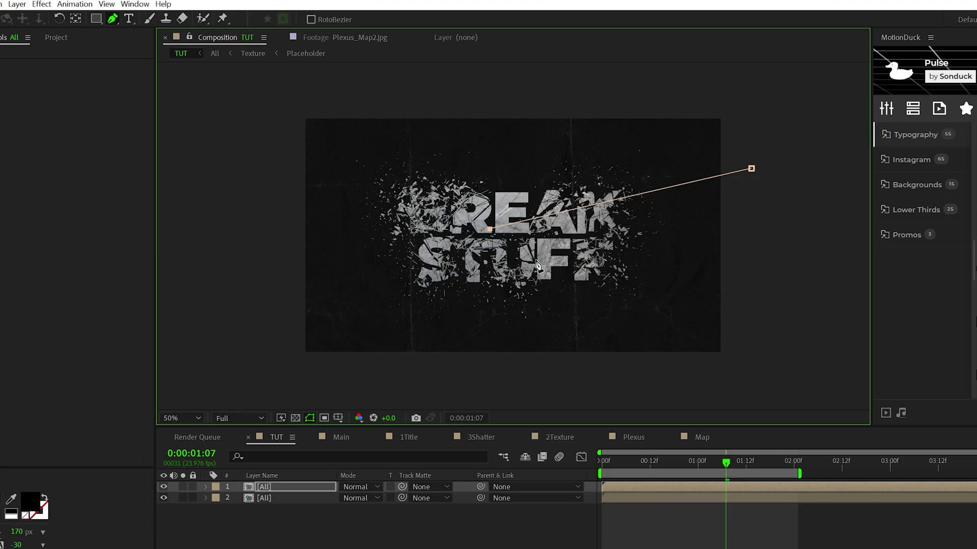
{"action": "left_click", "coordinate": [778, 295]}
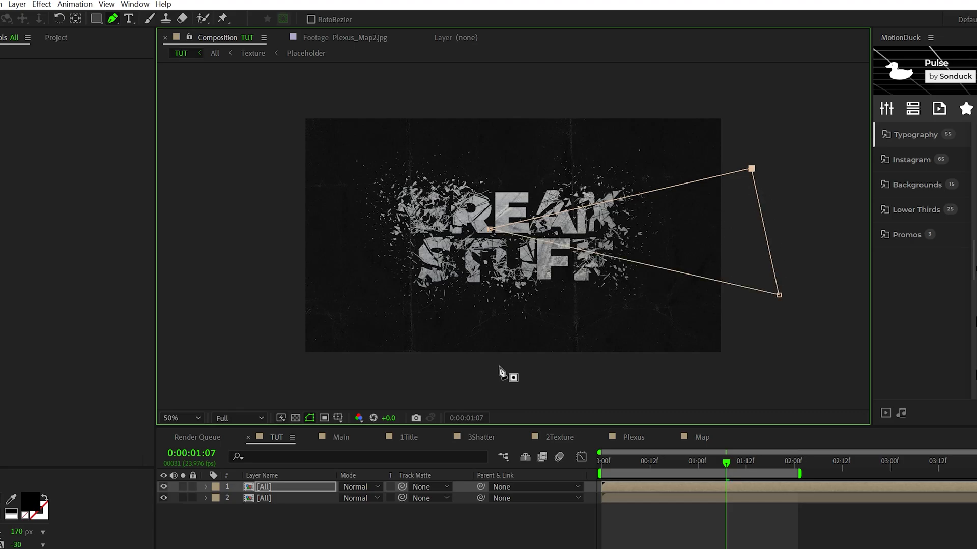
Apply a Drop Shadow to the masked All layer with direction 180° and softness 9
{"action": "left_click", "coordinate": [260, 487]}
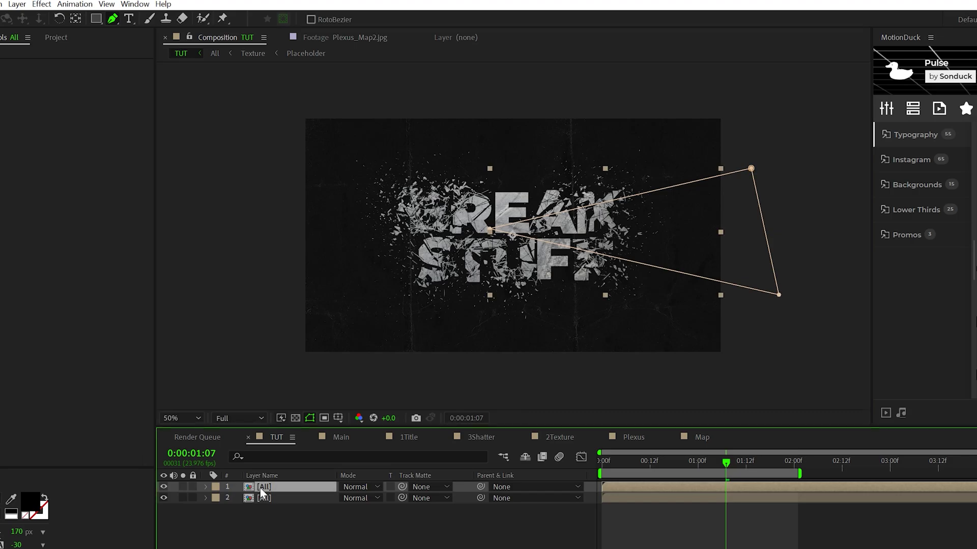
{"action": "left_click", "coordinate": [41, 4]}
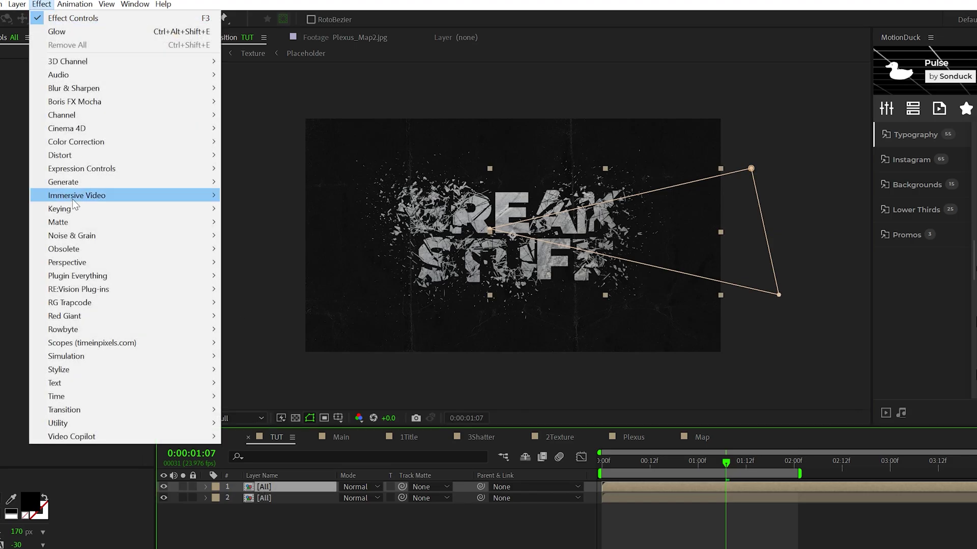
{"action": "mouse_move", "coordinate": [77, 265]}
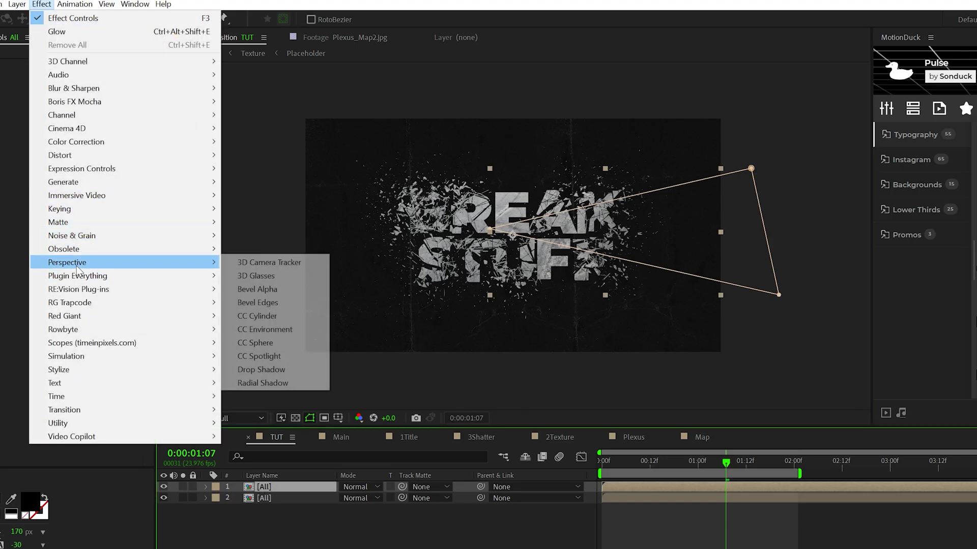
{"action": "left_click", "coordinate": [260, 369]}
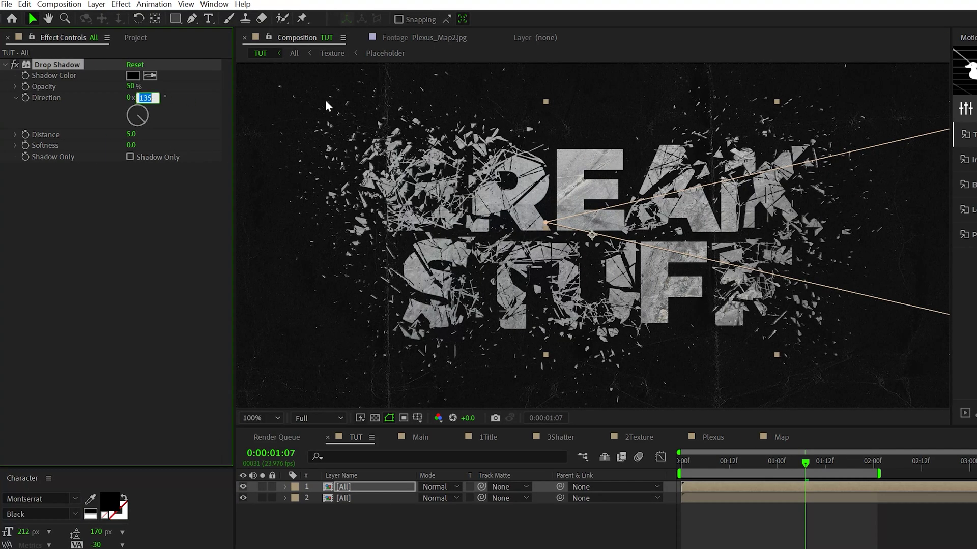
{"action": "left_click", "coordinate": [135, 263]}
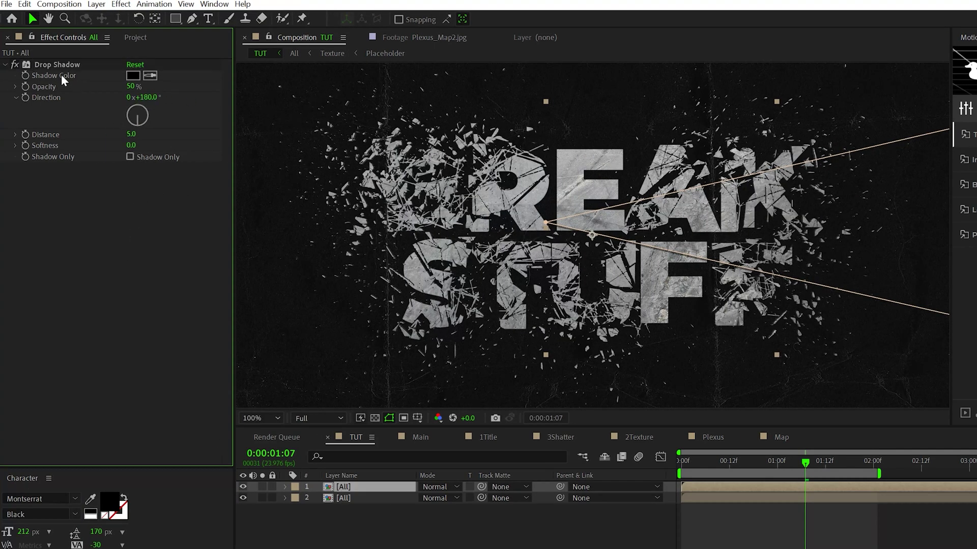
{"action": "left_click_drag", "start_coordinate": [134, 146], "coordinate": [140, 145]}
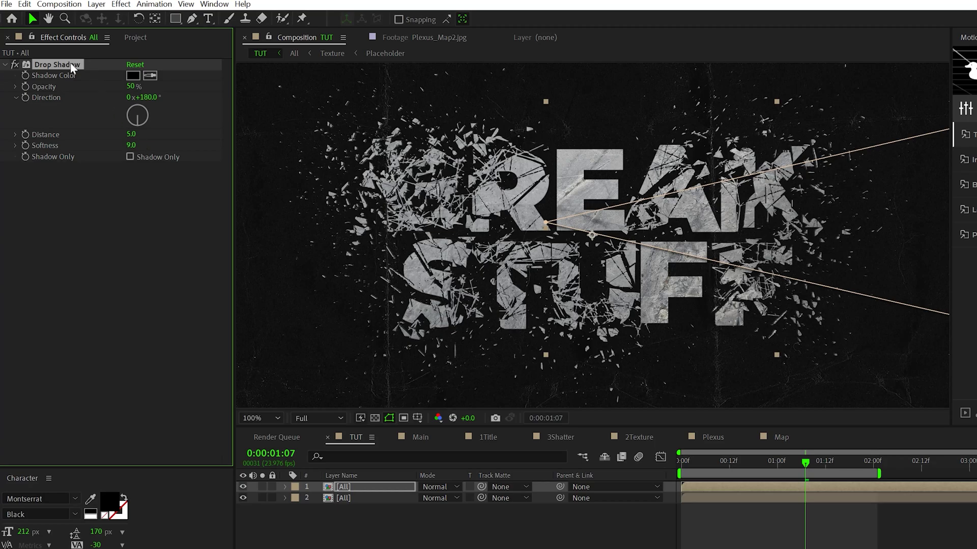
Duplicate the Drop Shadow effect, set the copy's softness to 82 and inspect the slice edge up close
{"action": "key", "text": "ctrl+d"}
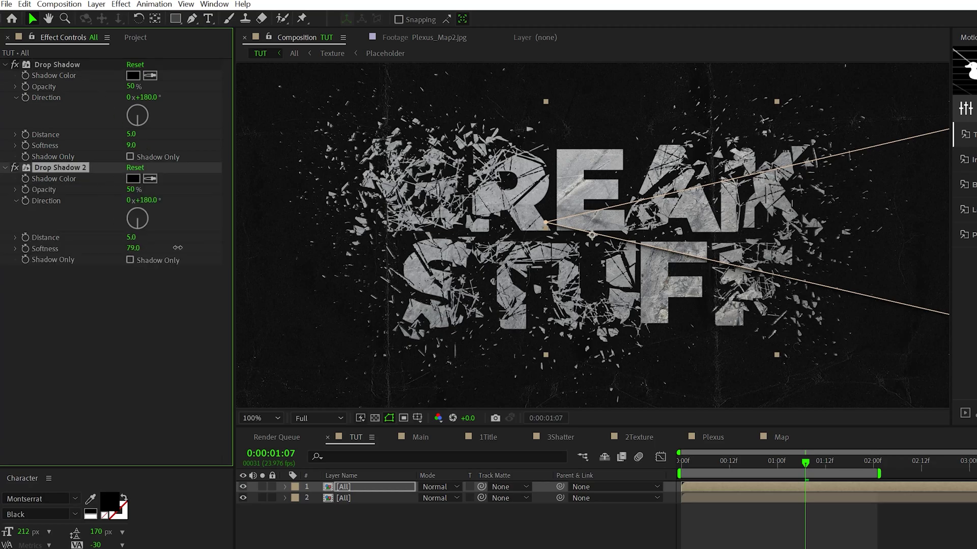
{"action": "left_click_drag", "start_coordinate": [177, 247], "coordinate": [179, 248]}
{"action": "left_click", "coordinate": [141, 346]}
{"action": "left_click", "coordinate": [397, 527]}
{"action": "scroll", "coordinate": [594, 244], "scroll_direction": "up", "scroll_amount": 1}
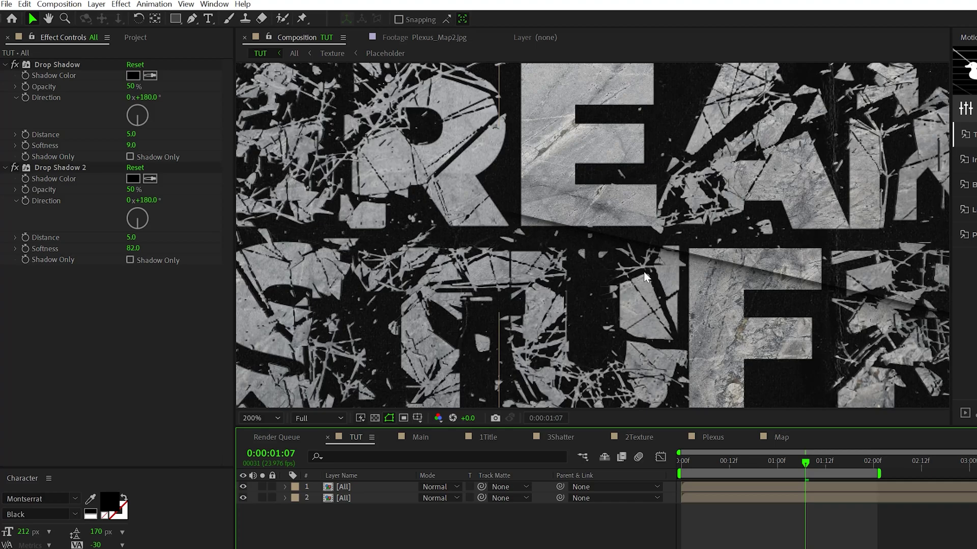
Set the opacity of Drop Shadow 2 to 68% and of the first Drop Shadow to 66%
{"action": "scroll", "coordinate": [642, 271], "scroll_direction": "down", "scroll_amount": 2}
{"action": "left_click_drag", "start_coordinate": [135, 191], "coordinate": [152, 188]}
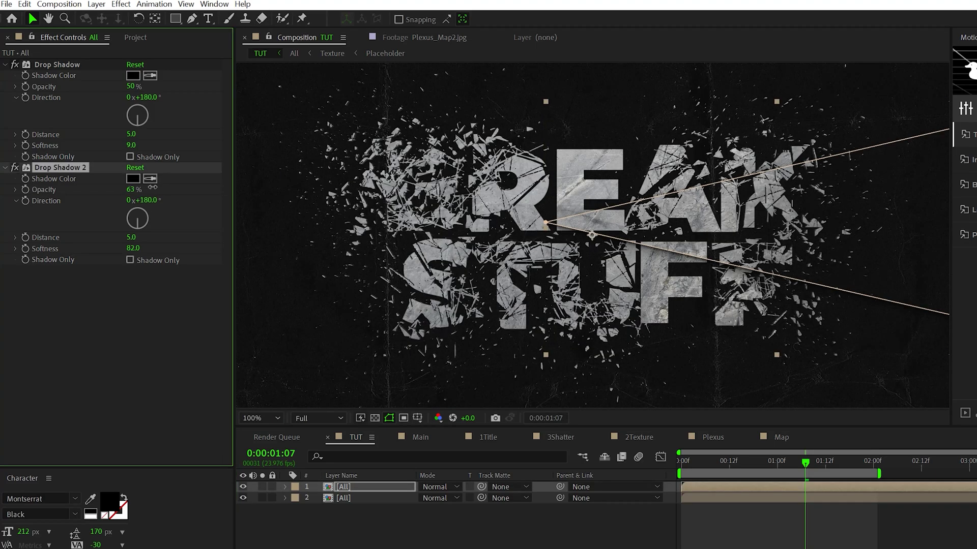
{"action": "left_click_drag", "start_coordinate": [133, 88], "coordinate": [148, 87]}
{"action": "scroll", "coordinate": [560, 320], "scroll_direction": "up", "scroll_amount": 2}
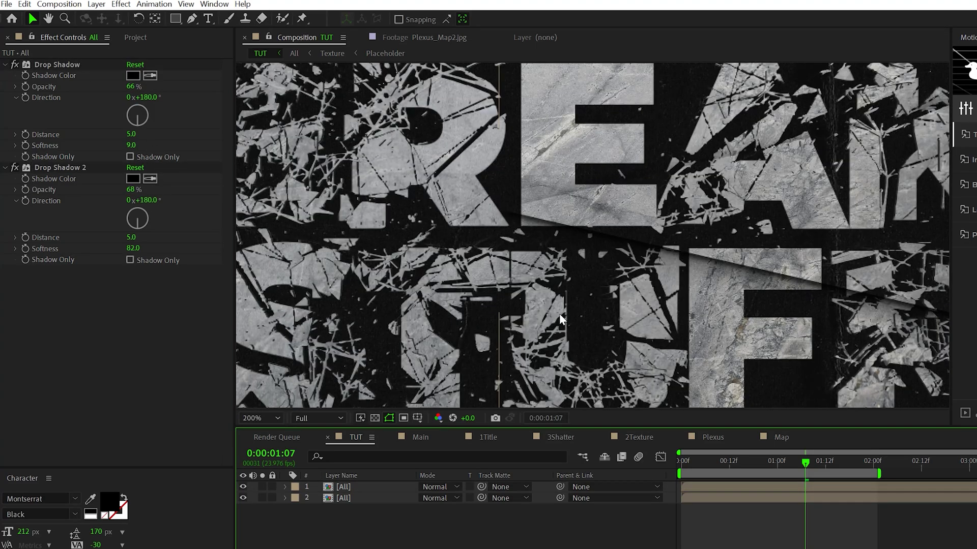
Duplicate both Drop Shadow effects on the masked All layer and set the direction of the two copies to 0°
{"action": "left_click", "coordinate": [44, 68]}
{"action": "left_click", "coordinate": [56, 168], "text": "ctrl"}
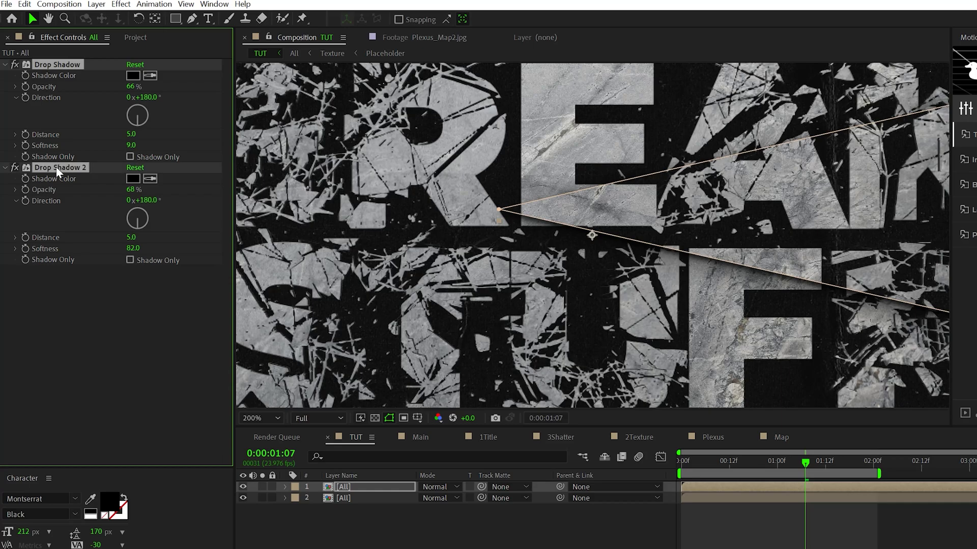
{"action": "key", "text": "ctrl+d"}
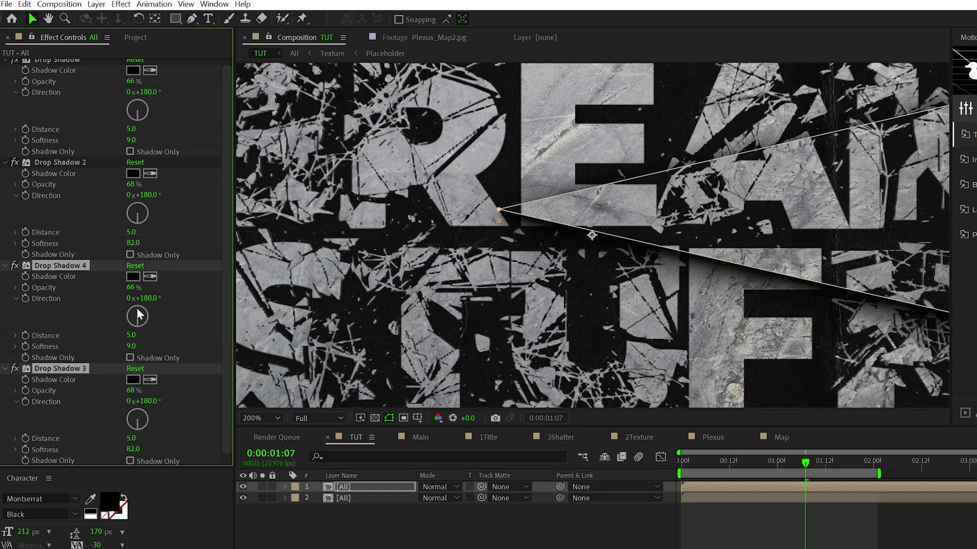
{"action": "left_click_drag", "start_coordinate": [138, 311], "coordinate": [694, 173]}
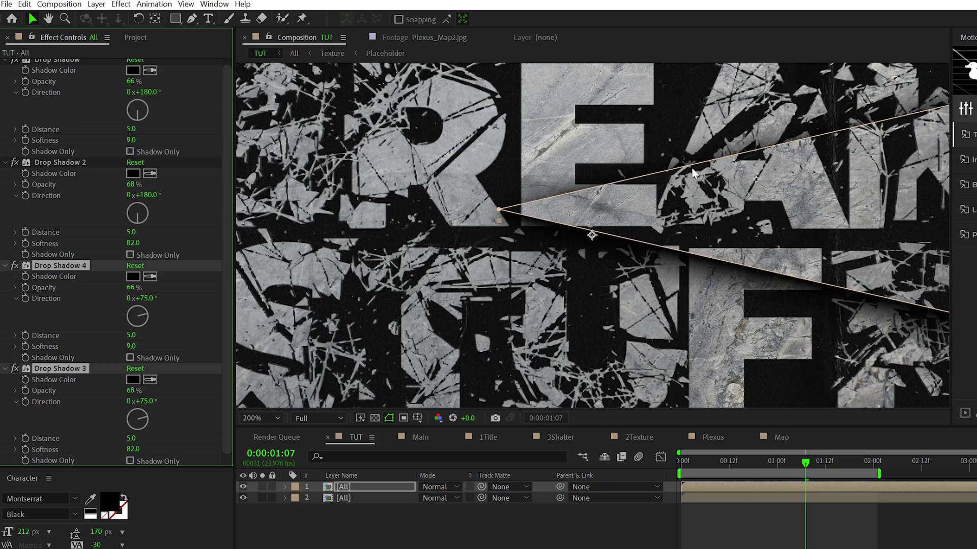
Duplicate the unmasked bottom All layer and move the copy to the top of the layer stack
{"action": "left_click", "coordinate": [341, 489]}
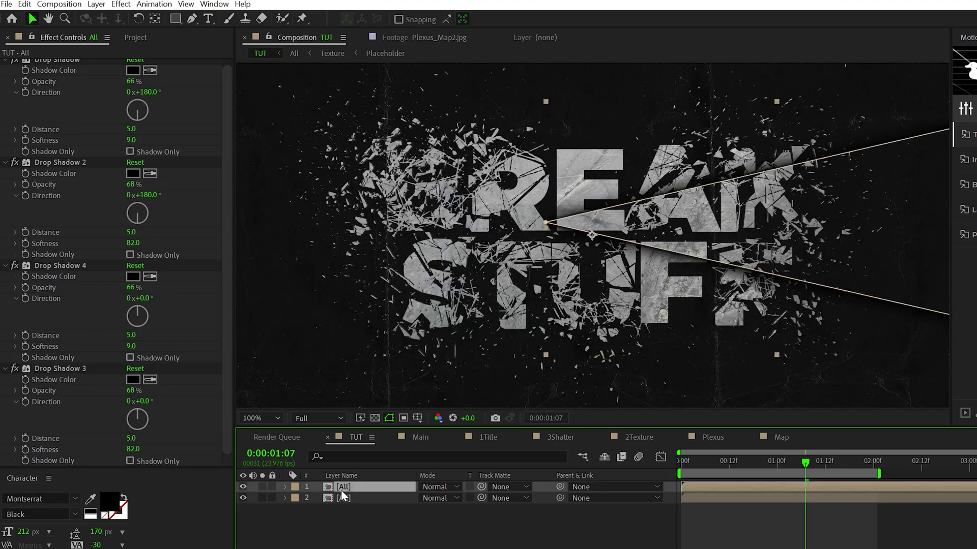
{"action": "left_click", "coordinate": [348, 500]}
{"action": "key", "text": "ctrl+d"}
{"action": "left_click_drag", "start_coordinate": [347, 498], "coordinate": [343, 481]}
Draw a triangular Pen mask on the new top layer, covering the frame's upper left from the lower left corner to the top edge
{"action": "left_click", "coordinate": [193, 20]}
{"action": "key", "text": "comma"}
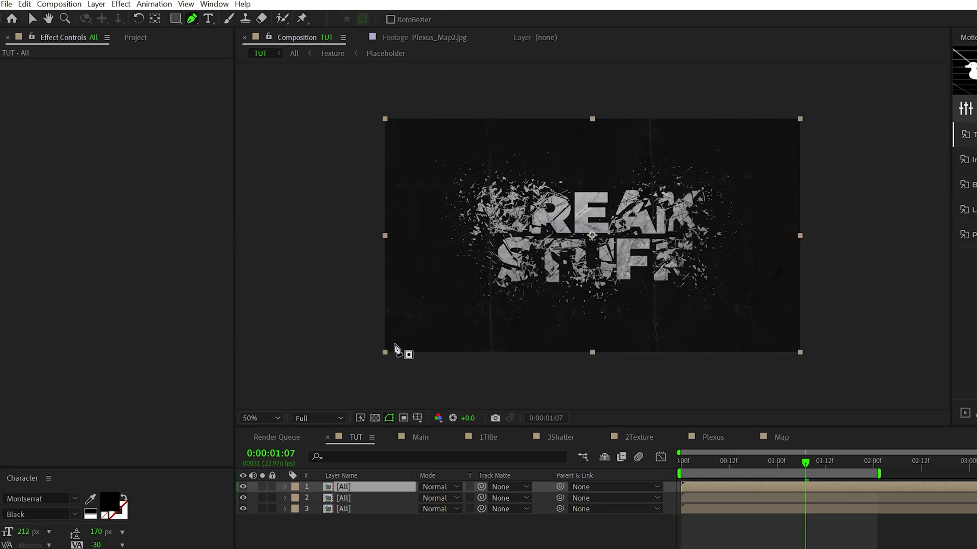
{"action": "left_click", "coordinate": [364, 367]}
{"action": "left_click", "coordinate": [642, 99]}
{"action": "left_click", "coordinate": [339, 100]}
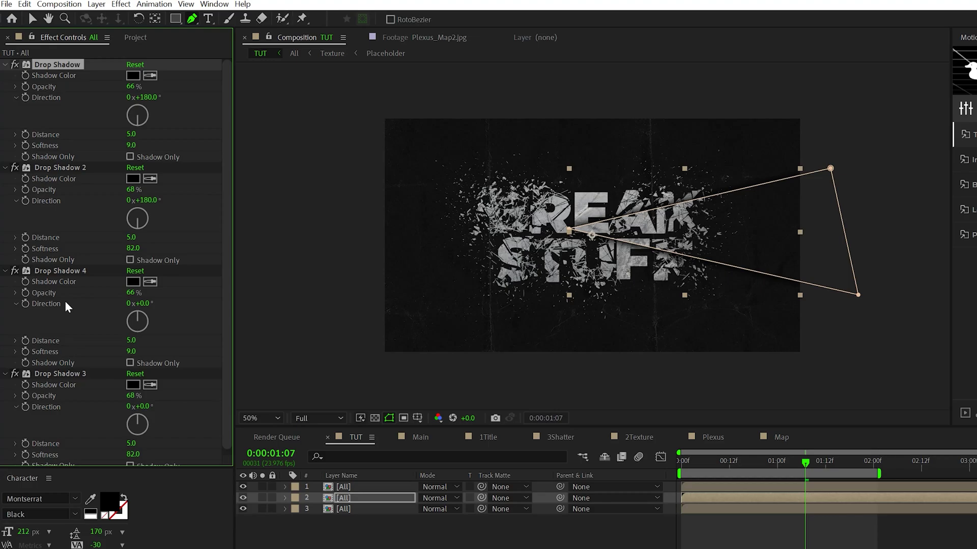
Copy Drop Shadow and Drop Shadow 2 from the first slice layer to the new top slice and set both directions to 125°
{"action": "left_click", "coordinate": [351, 489]}
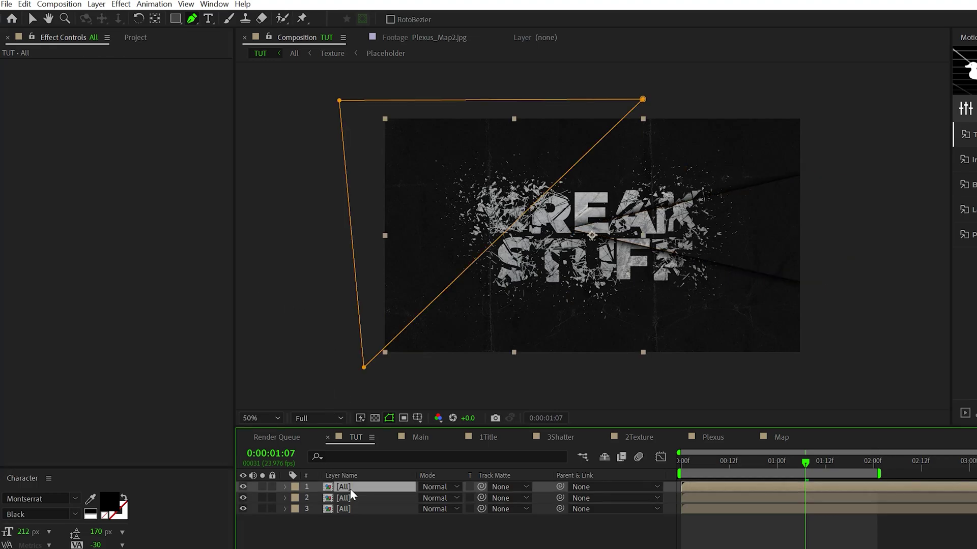
{"action": "key", "text": "ctrl+v"}
{"action": "left_click_drag", "start_coordinate": [152, 135], "coordinate": [148, 128]}
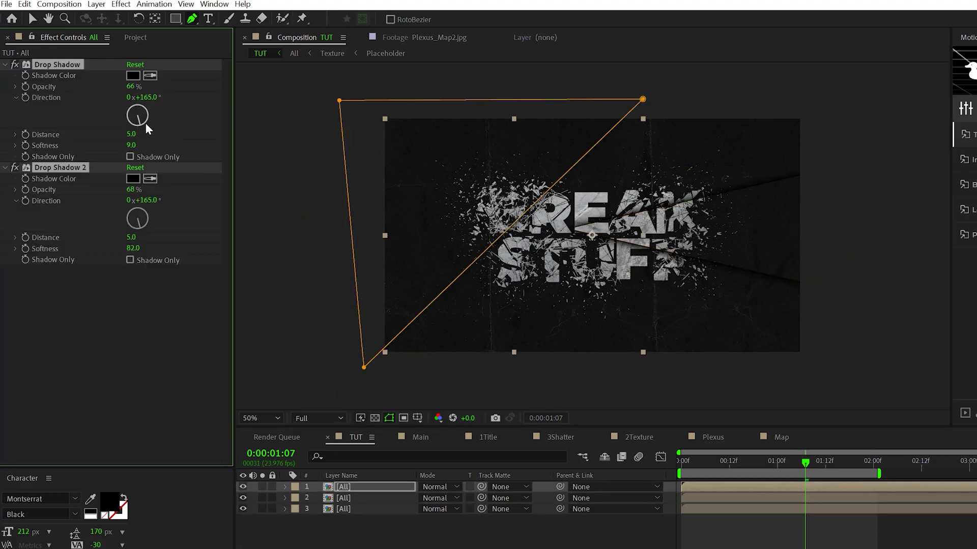
{"action": "left_click", "coordinate": [474, 532]}
{"action": "scroll", "coordinate": [462, 300], "scroll_direction": "up", "scroll_amount": 1}
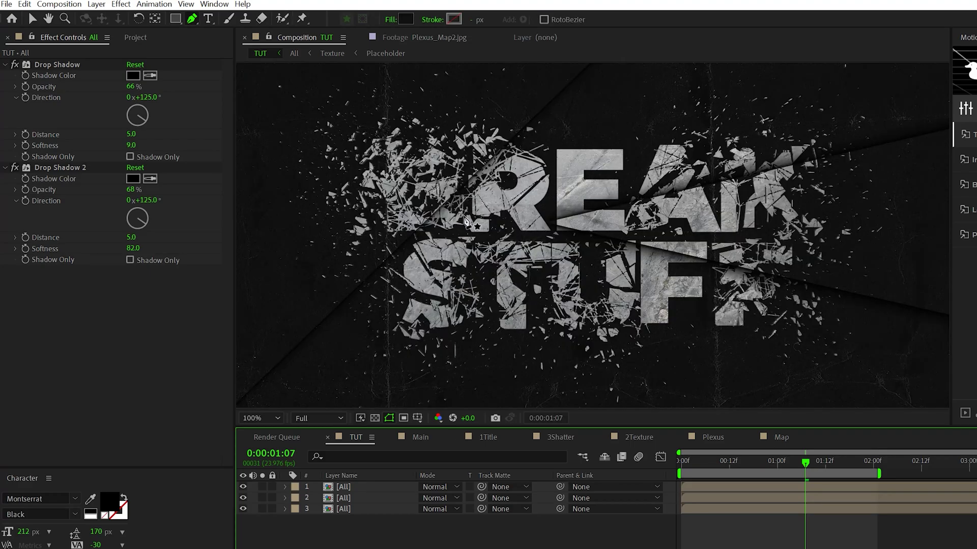
Nudge the right-hand slice layer to the left and the upper-left slice layer slightly to the right
{"action": "left_click", "coordinate": [346, 498]}
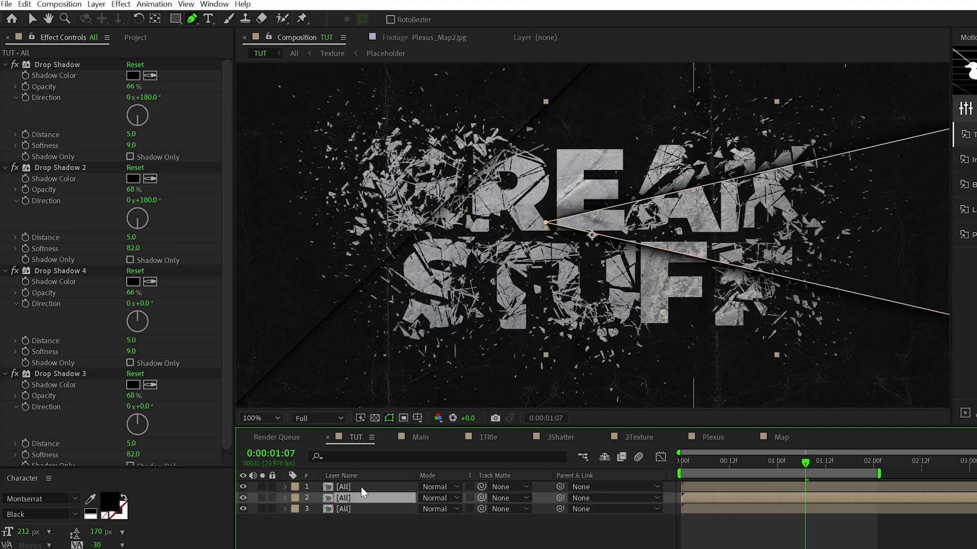
{"action": "key", "text": "shift+Left"}
{"action": "key", "text": "shift+Left"}
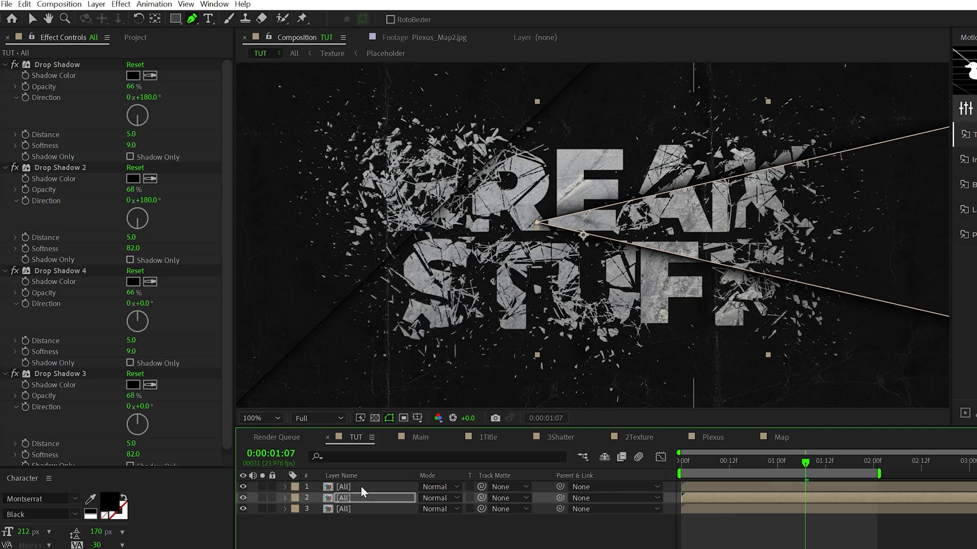
{"action": "left_click", "coordinate": [361, 487]}
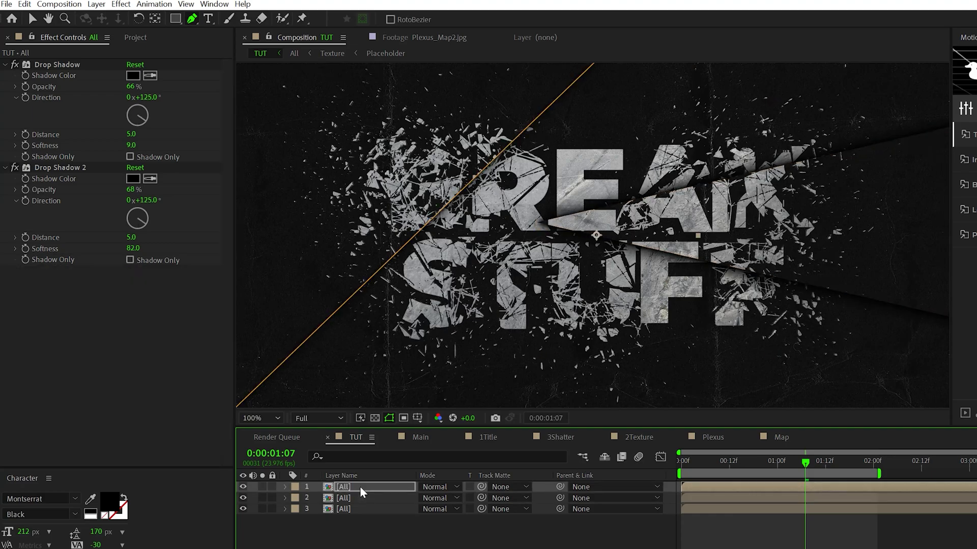
Make the two masked slice layers start at 0:00:01:00 and check the sliced title at 0:00:01:08
{"action": "left_click", "coordinate": [379, 533]}
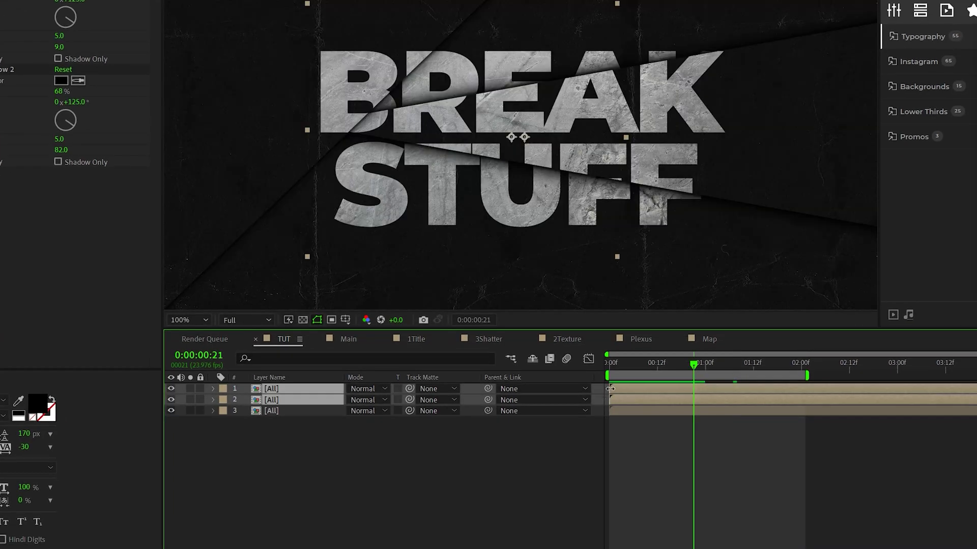
{"action": "left_click_drag", "start_coordinate": [610, 388], "coordinate": [741, 368]}
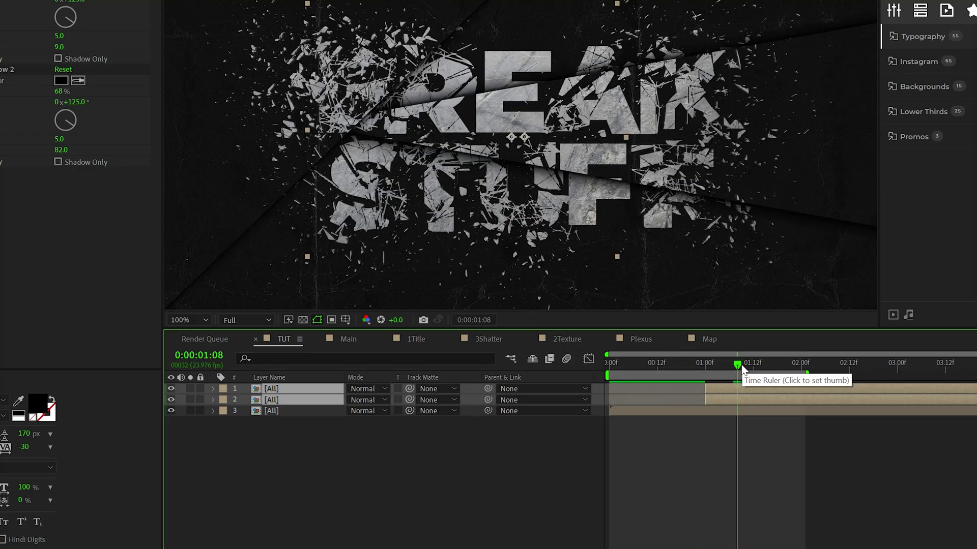
{"action": "left_click", "coordinate": [324, 505]}
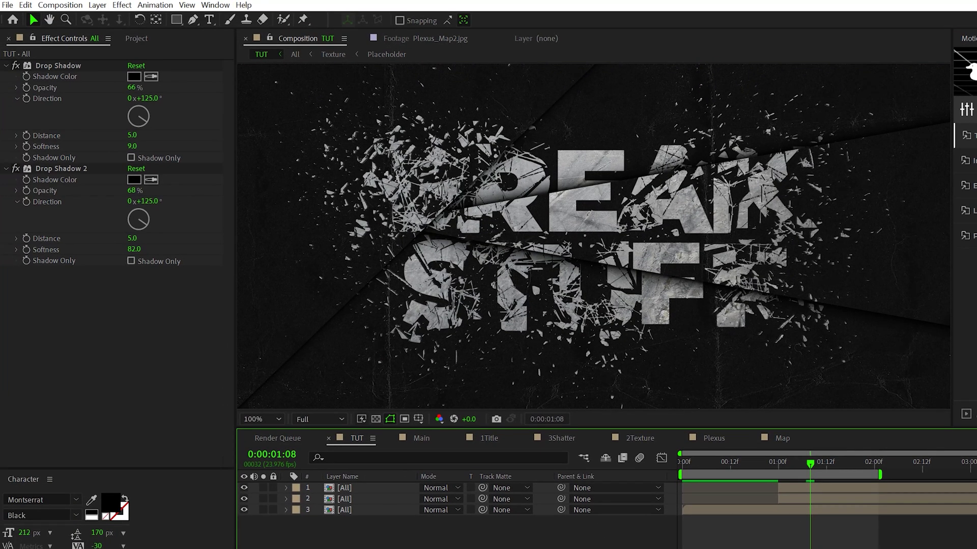
Add a new adjustment layer above all the All layers
{"action": "left_click", "coordinate": [96, 9]}
{"action": "mouse_move", "coordinate": [153, 15]}
{"action": "left_click", "coordinate": [325, 102]}
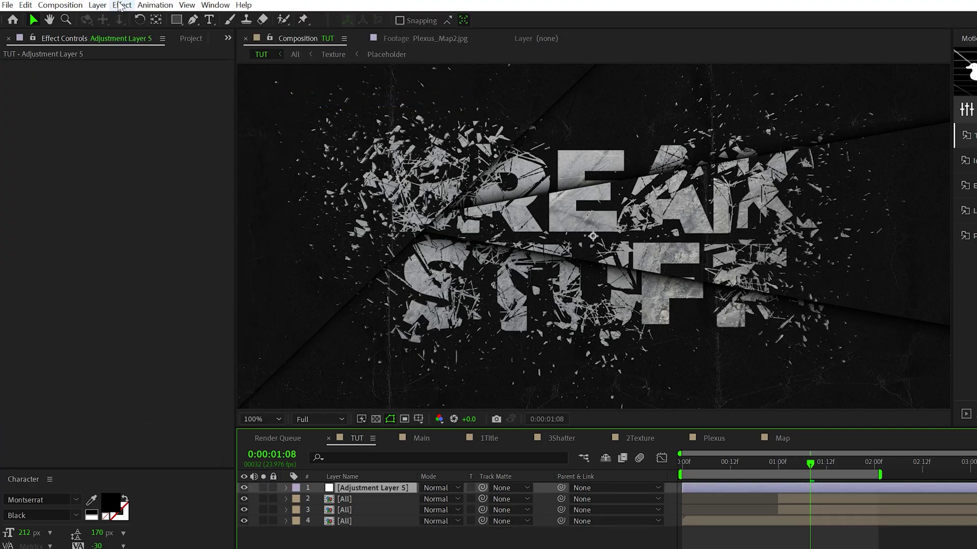
Apply a Glow to the adjustment layer with threshold 69% and radius 98
{"action": "left_click", "coordinate": [121, 6]}
{"action": "mouse_move", "coordinate": [204, 371]}
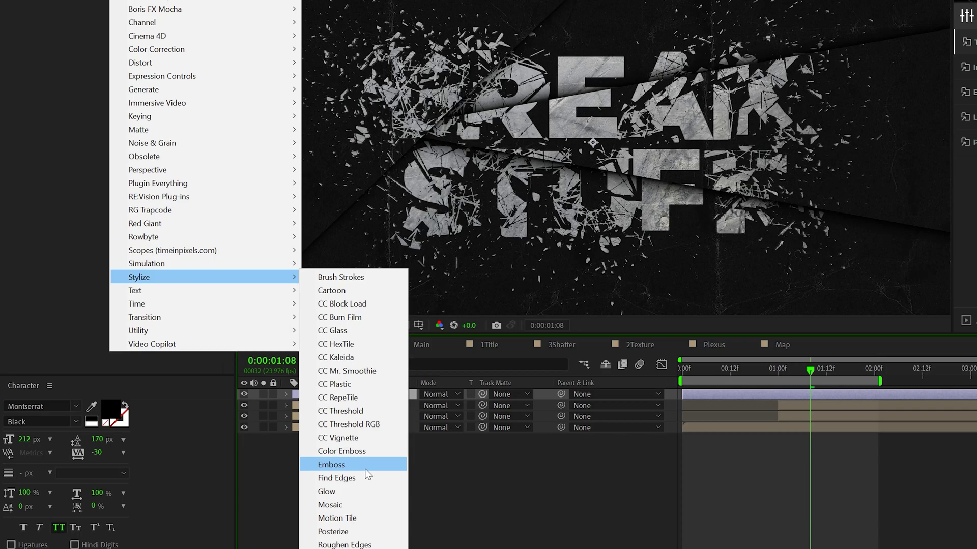
{"action": "left_click", "coordinate": [352, 489]}
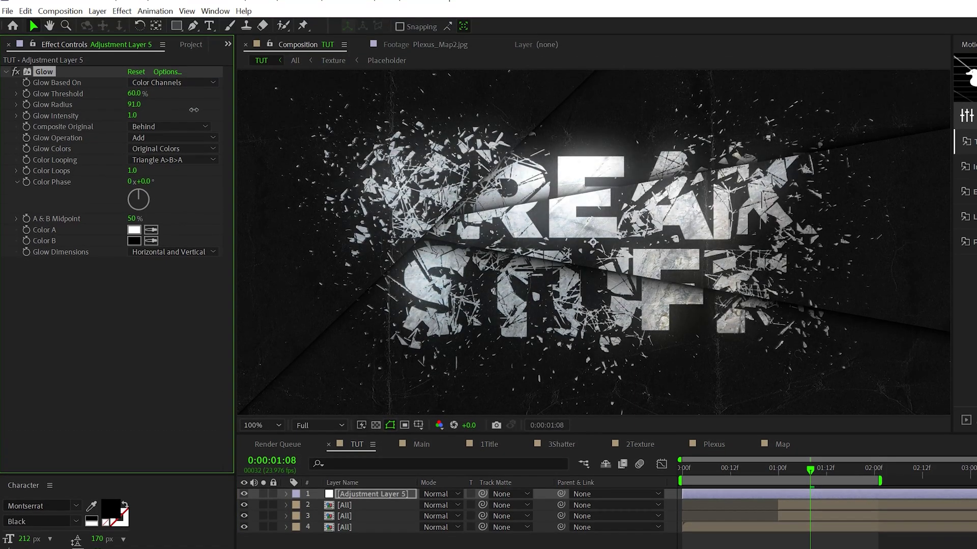
{"action": "mouse_move", "coordinate": [134, 94]}
{"action": "left_mouse_down"}
{"action": "mouse_move", "coordinate": [162, 94]}
{"action": "mouse_move", "coordinate": [124, 94]}
{"action": "left_mouse_up"}
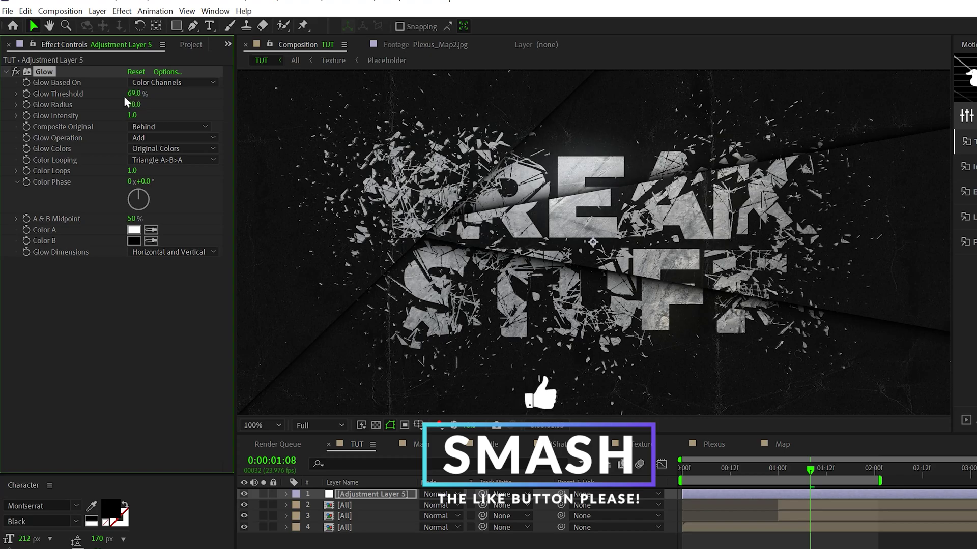
Duplicate the Glow effect, set the copy's radius to 299 and check the shattering at 0:00:01:19
{"action": "key", "text": "ctrl+d"}
{"action": "left_click_drag", "start_coordinate": [134, 295], "coordinate": [278, 308]}
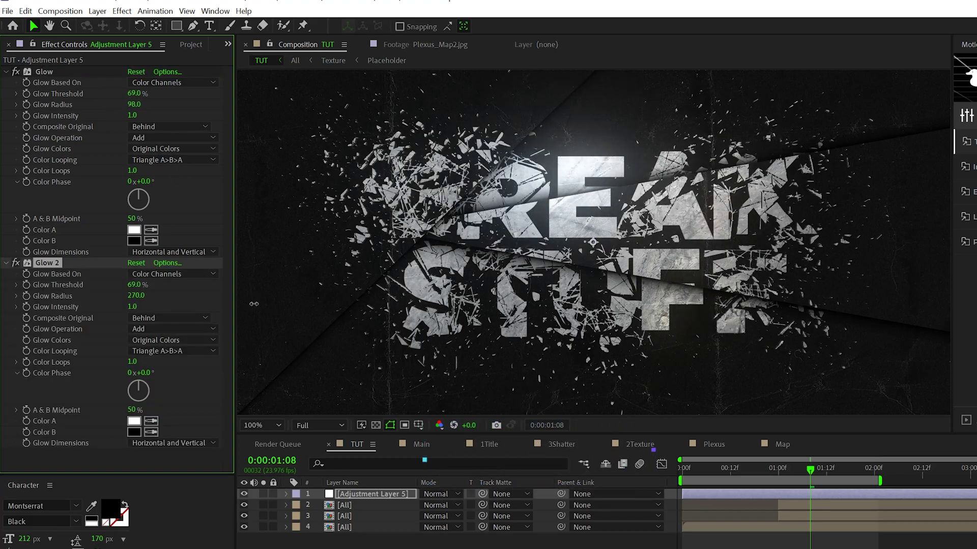
{"action": "left_click", "coordinate": [457, 541]}
{"action": "scroll", "coordinate": [600, 260], "scroll_direction": "down", "scroll_amount": 1}
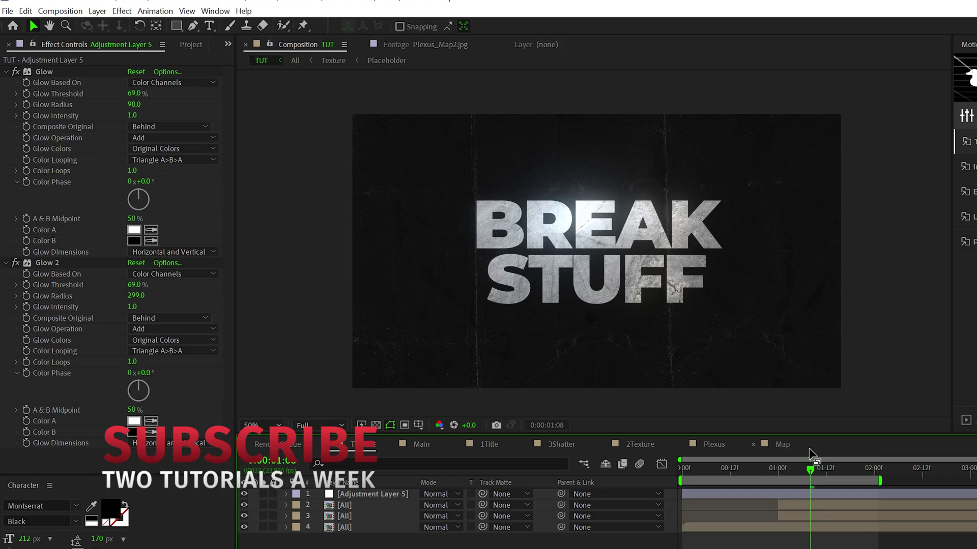
{"action": "left_click", "coordinate": [856, 469]}
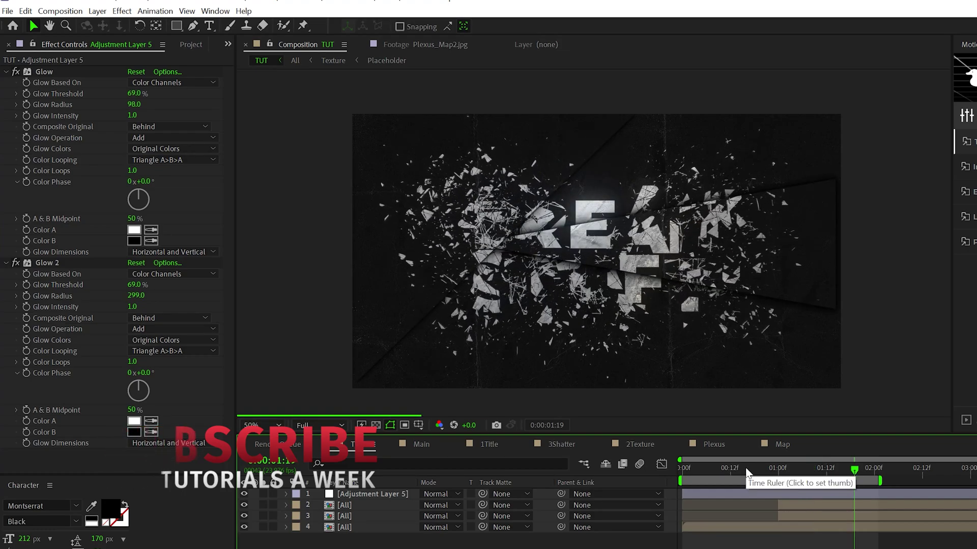